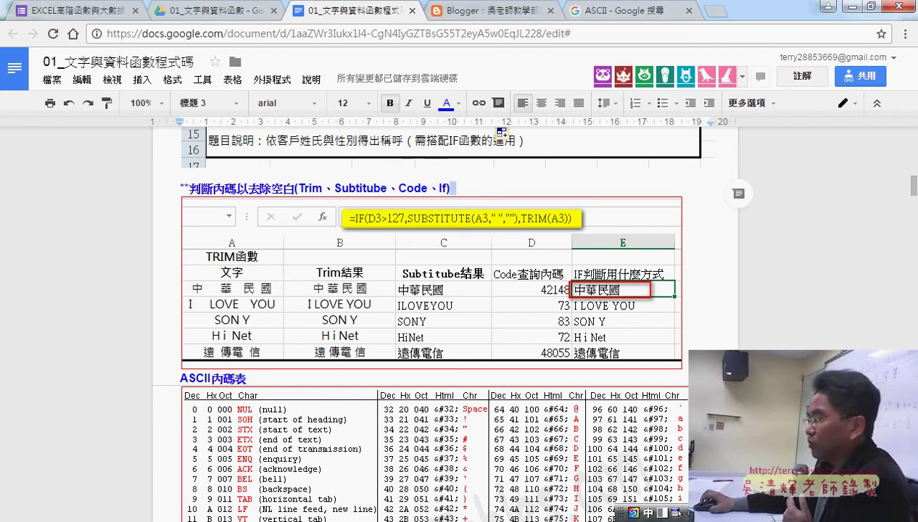
# - On the TRIM sheet, review the TRIM, SUBSTITUTE and CODE formulas in B3:D3
pyautogui.click(189, 465)
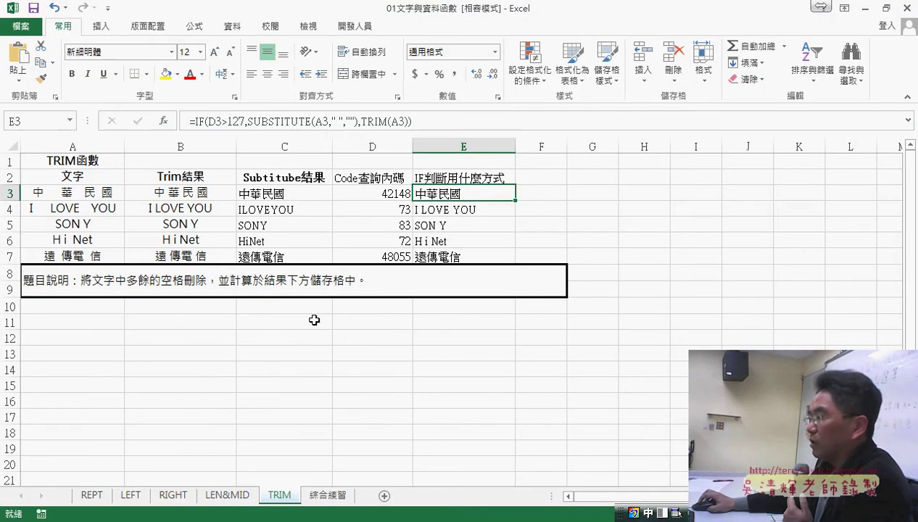
pyautogui.click(175, 192)
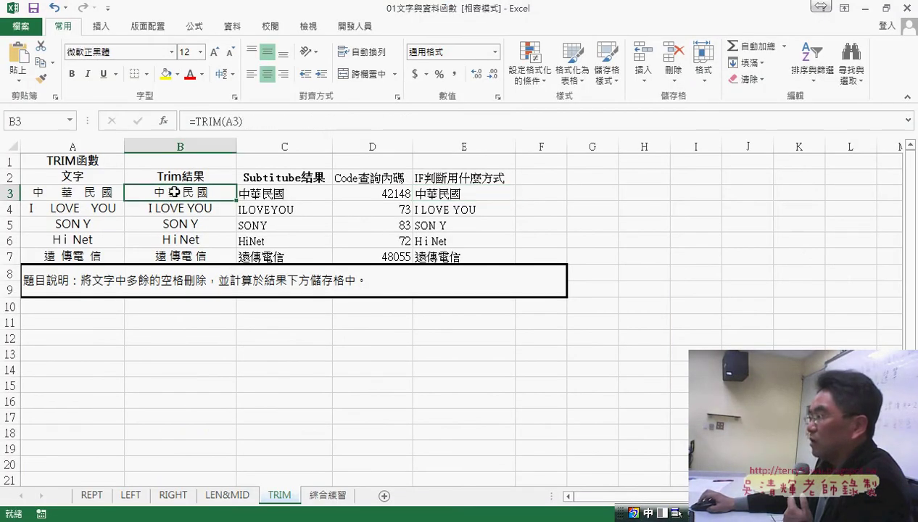
pyautogui.click(251, 196)
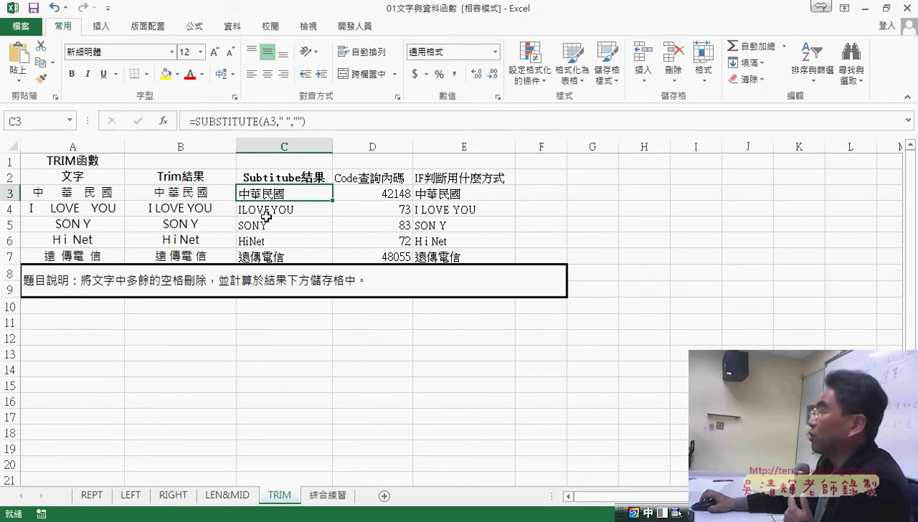
pyautogui.click(376, 197)
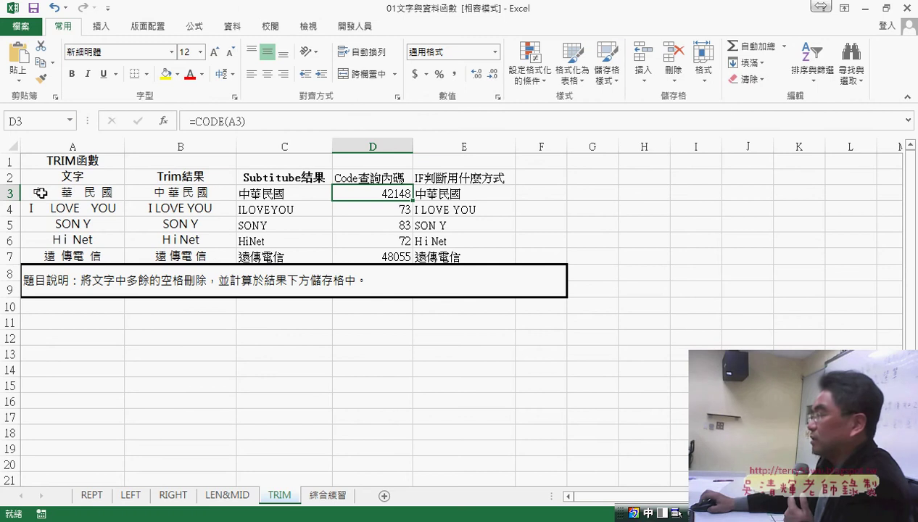
pyautogui.moveTo(382, 210); pyautogui.dragTo(397, 241)
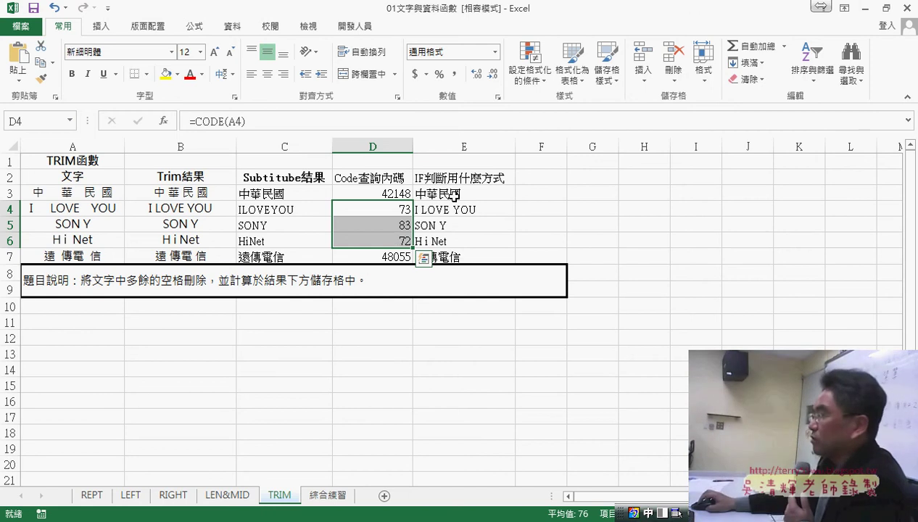
# - Clear E3:E7 and try an IF formula testing D3>127, then abandon it
pyautogui.moveTo(464, 196); pyautogui.dragTo(474, 259)
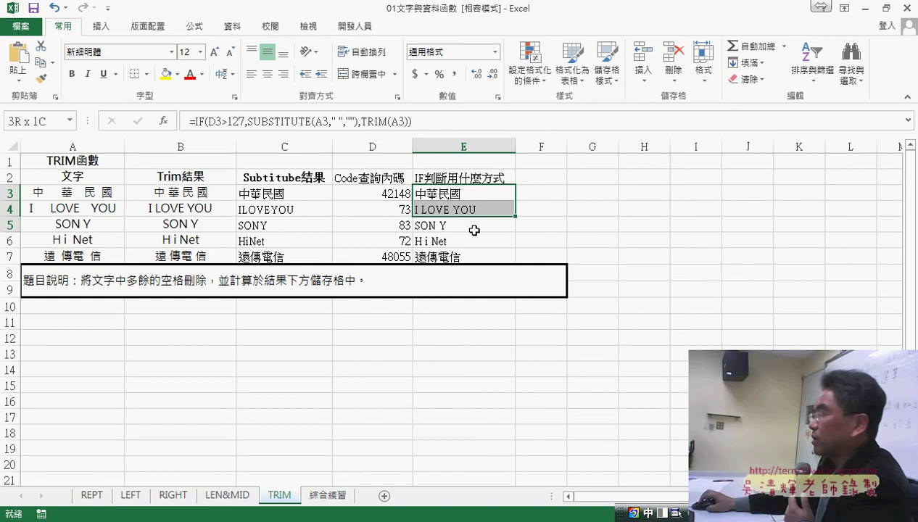
pyautogui.press('Delete')
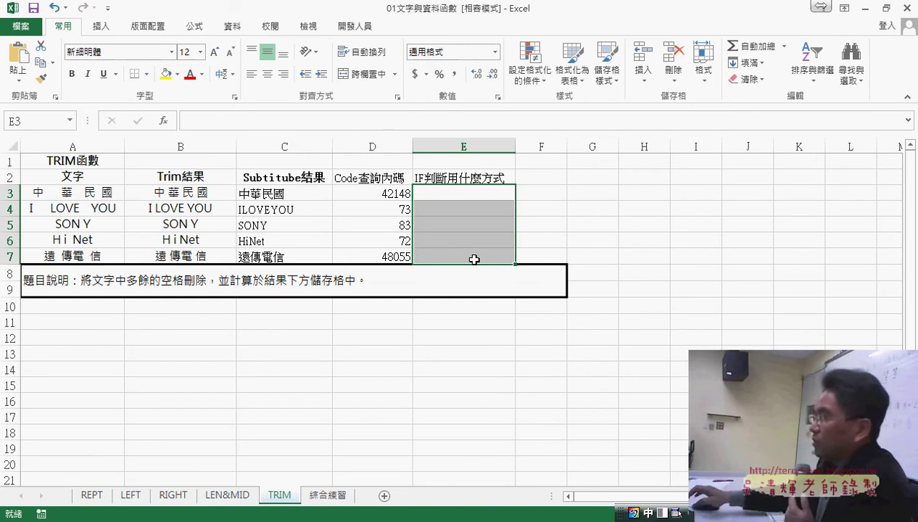
pyautogui.click(490, 194)
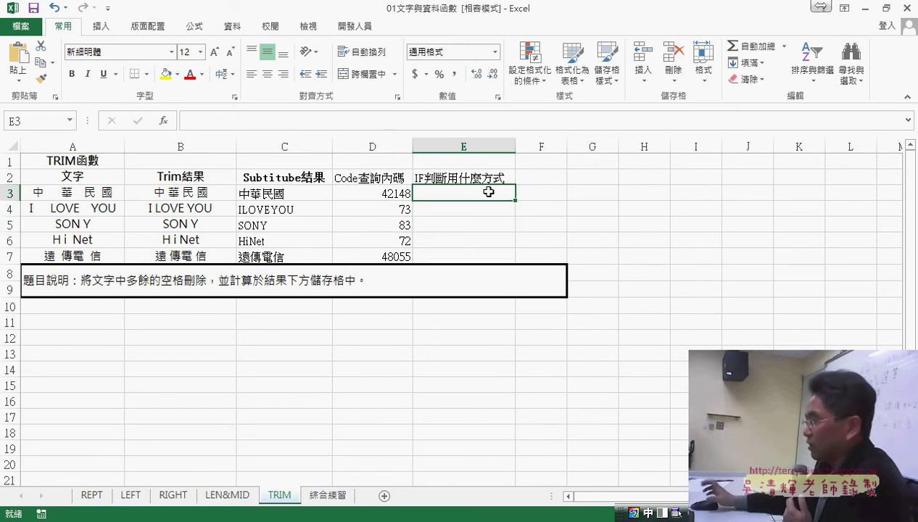
pyautogui.click(163, 121)
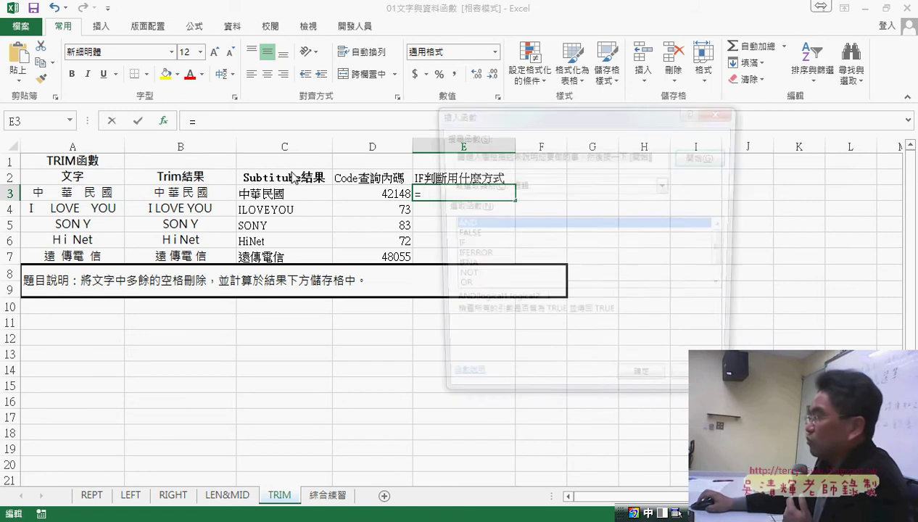
pyautogui.doubleClick(454, 245)
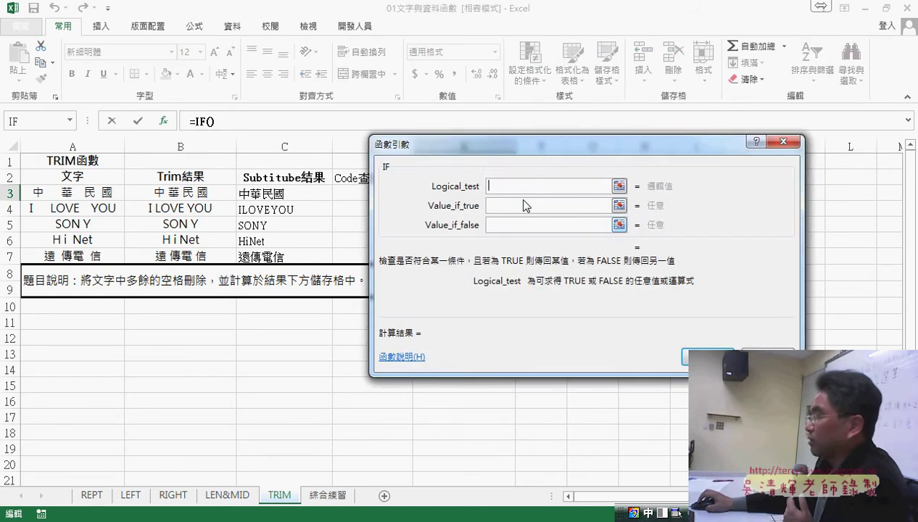
pyautogui.moveTo(560, 141); pyautogui.dragTo(647, 147)
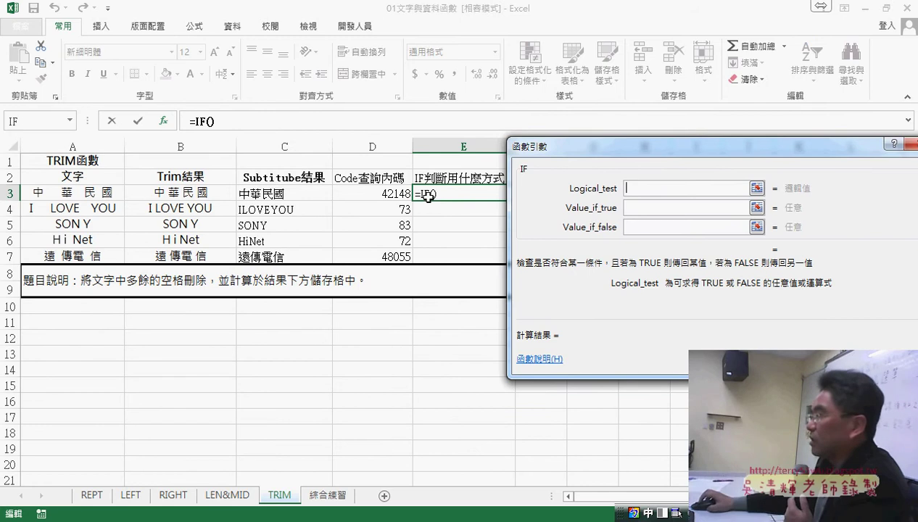
pyautogui.click(396, 197)
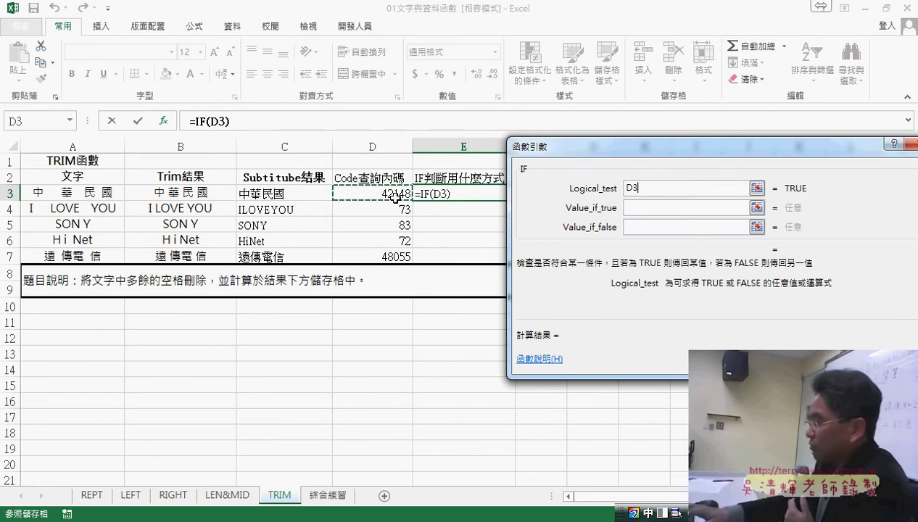
pyautogui.write('>127')
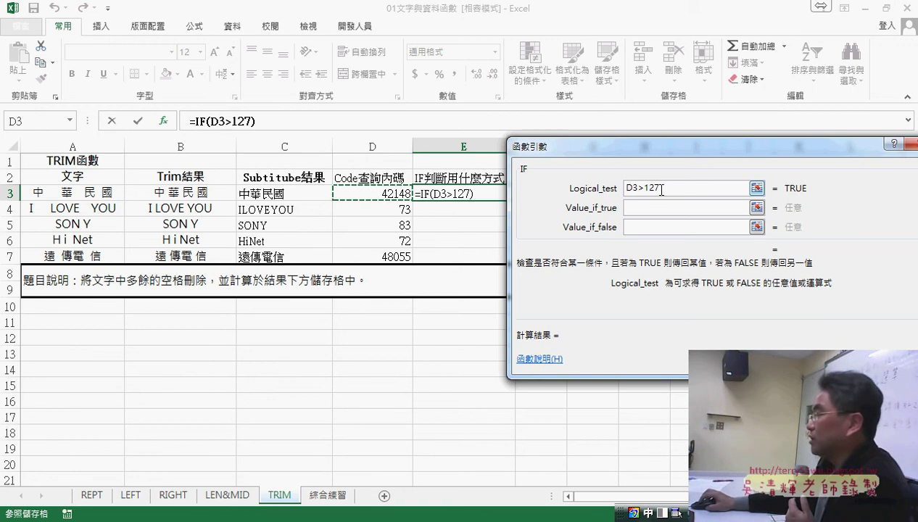
pyautogui.click(641, 210)
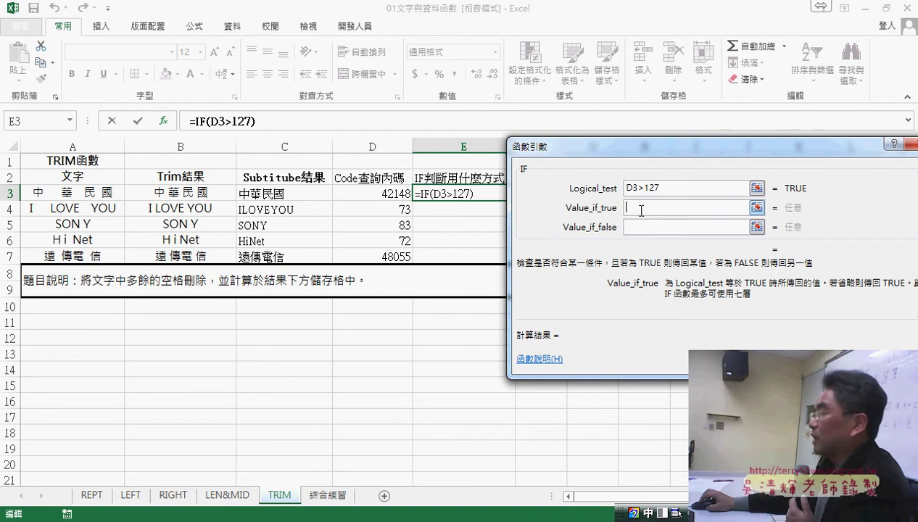
pyautogui.click(645, 227)
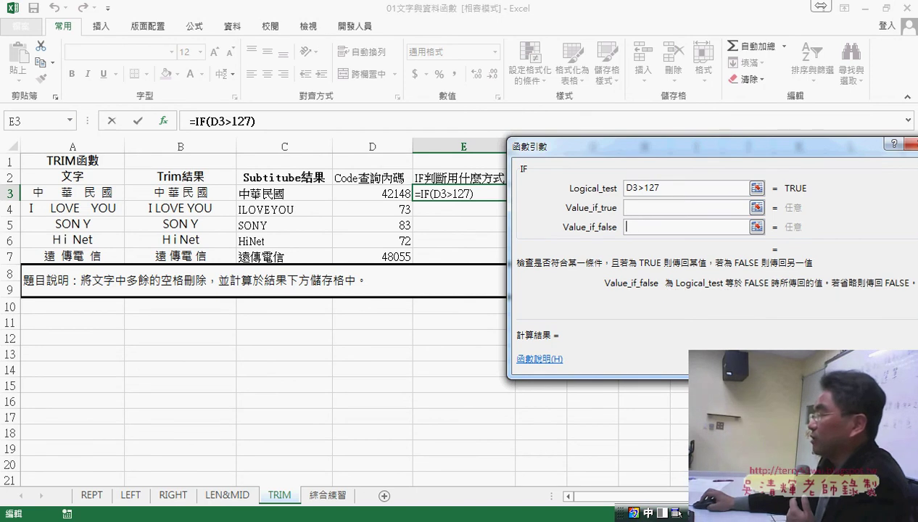
pyautogui.press('Escape')
# - Copy the SUBSTITUTE expression from C3's formula without changing C3
pyautogui.click(271, 194)
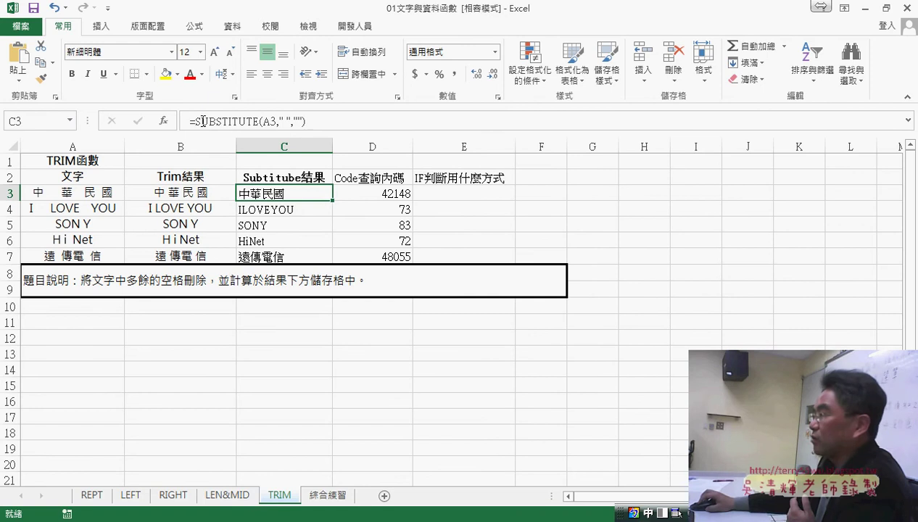
pyautogui.moveTo(194, 122); pyautogui.dragTo(304, 121)
pyautogui.rightClick(258, 125)
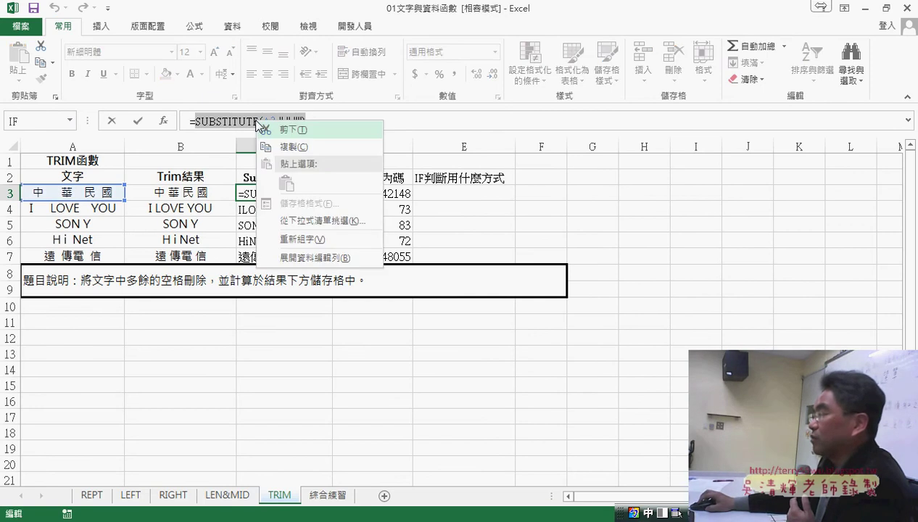
pyautogui.click(290, 147)
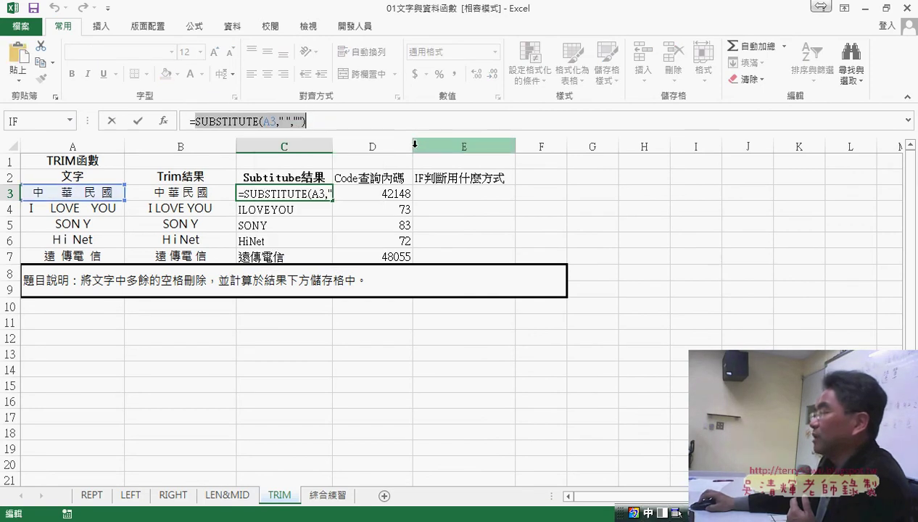
pyautogui.click(110, 122)
# - Start an IF in E3 with condition D3>127 and the pasted SUBSTITUTE expression as true value
pyautogui.click(440, 189)
pyautogui.click(161, 121)
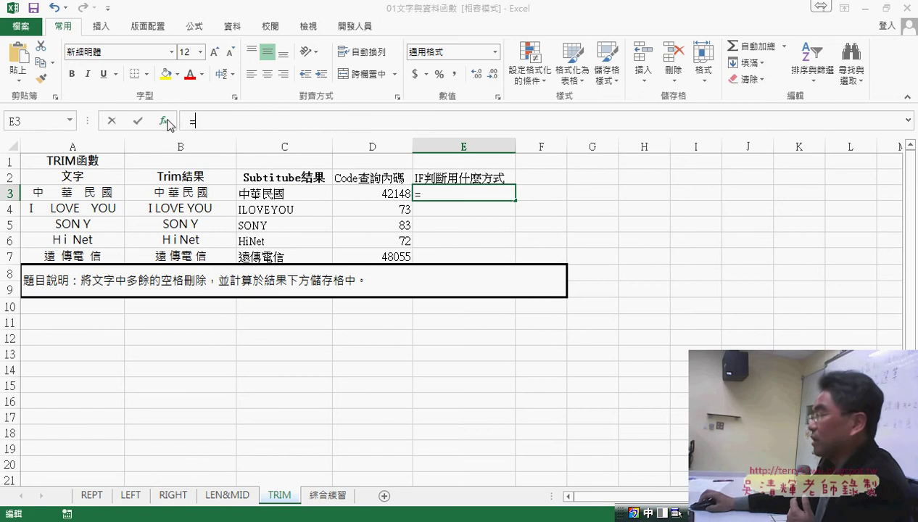
pyautogui.doubleClick(601, 248)
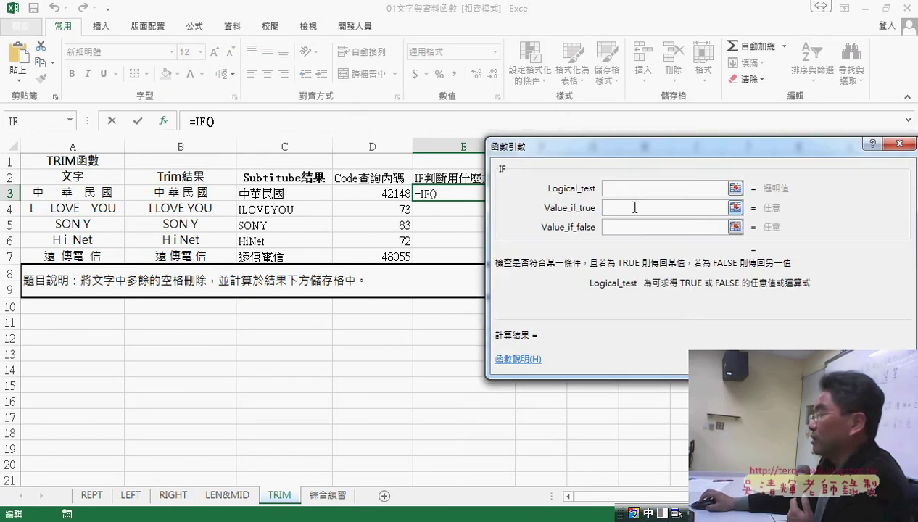
pyautogui.click(389, 191)
pyautogui.write('>')
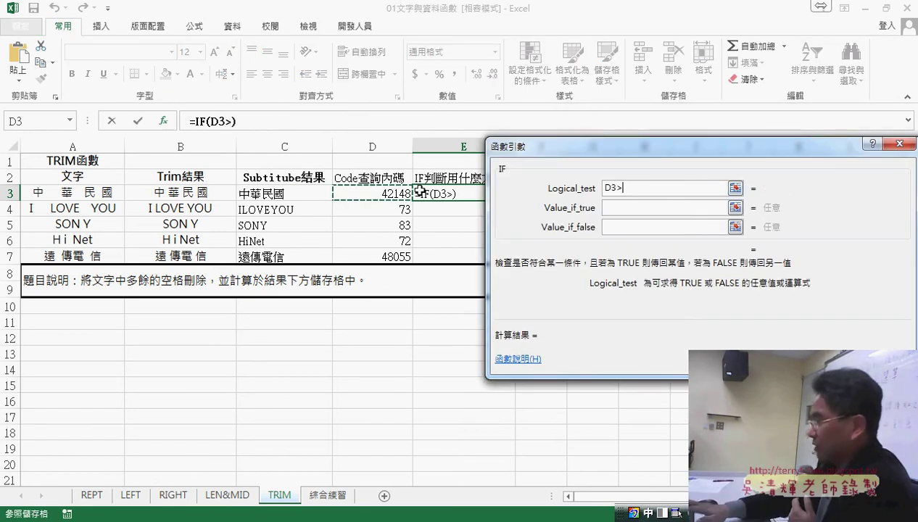
pyautogui.write('127')
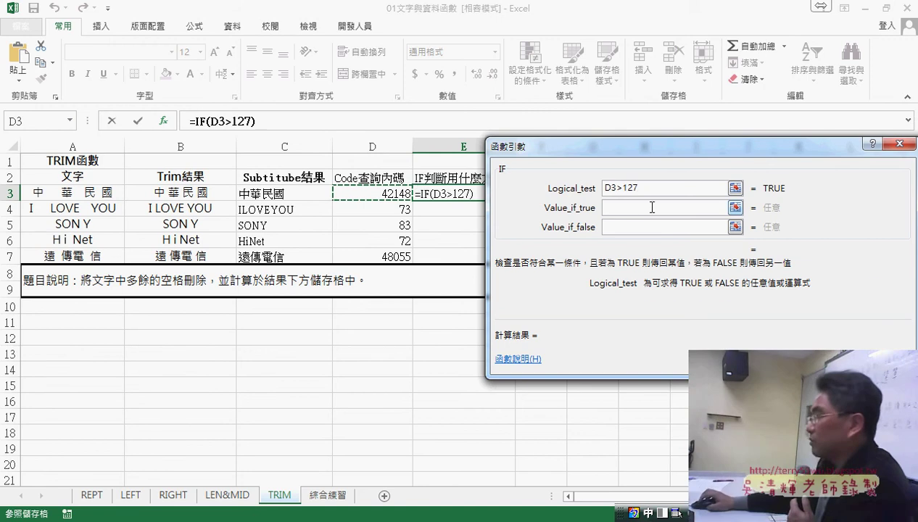
pyautogui.click(629, 207)
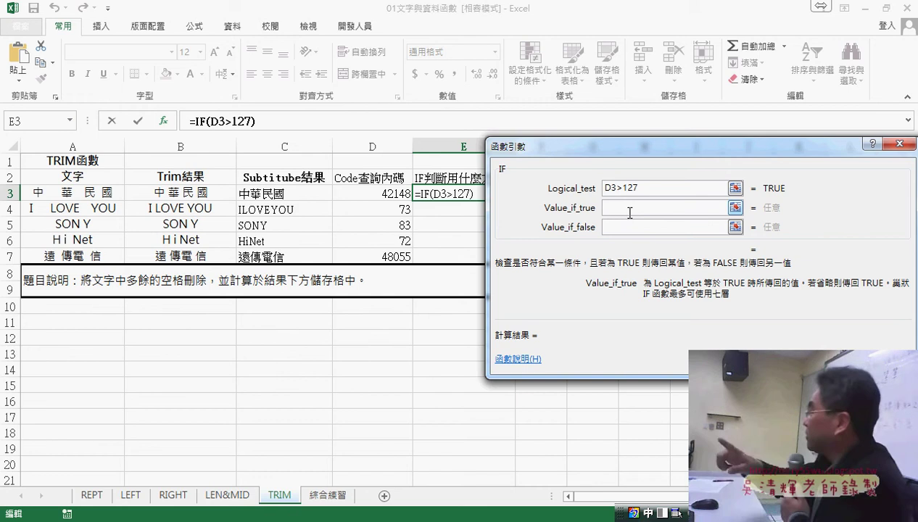
pyautogui.rightClick(630, 213)
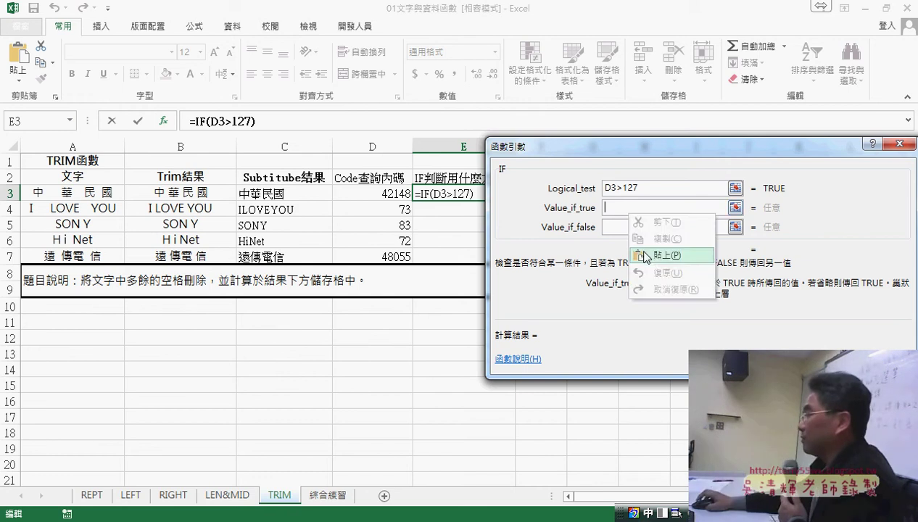
pyautogui.click(644, 254)
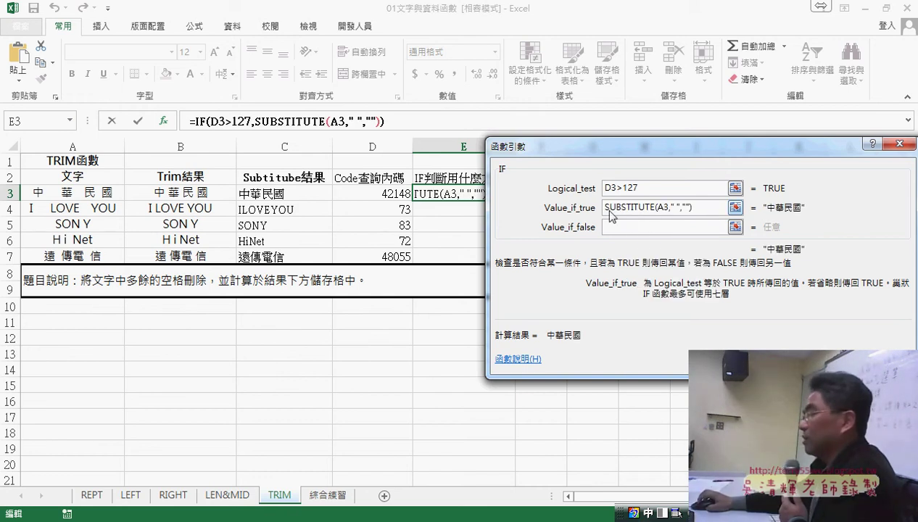
pyautogui.click(675, 207)
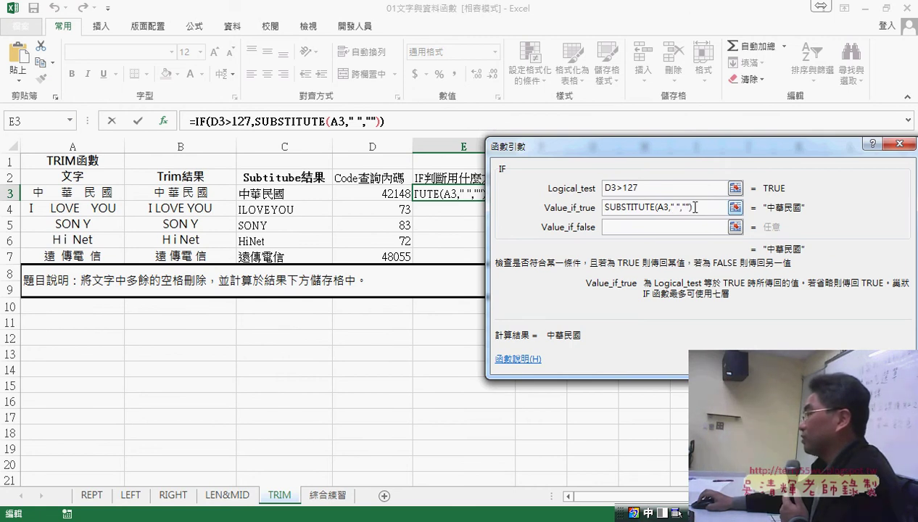
pyautogui.moveTo(695, 207); pyautogui.dragTo(578, 210)
pyautogui.click(638, 227)
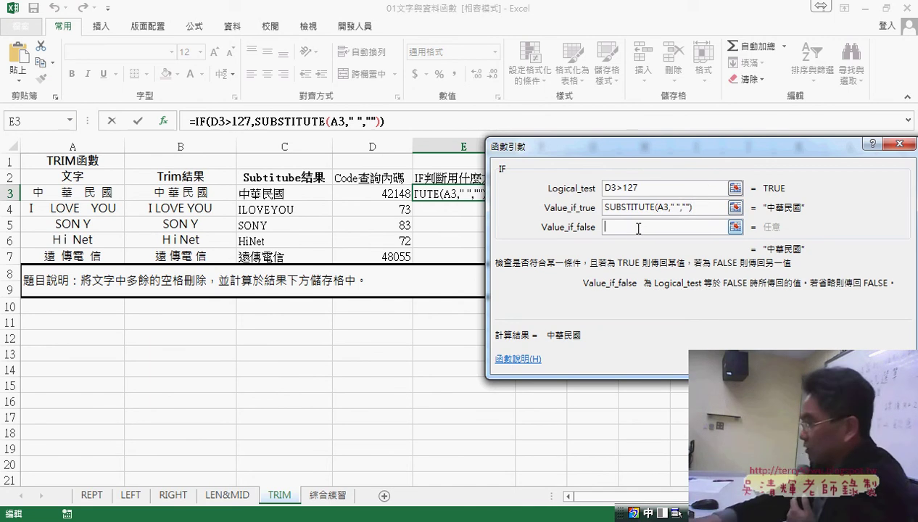
# - Finish E3's IF with TRIM(A3) as the false value
pyautogui.write('tr')
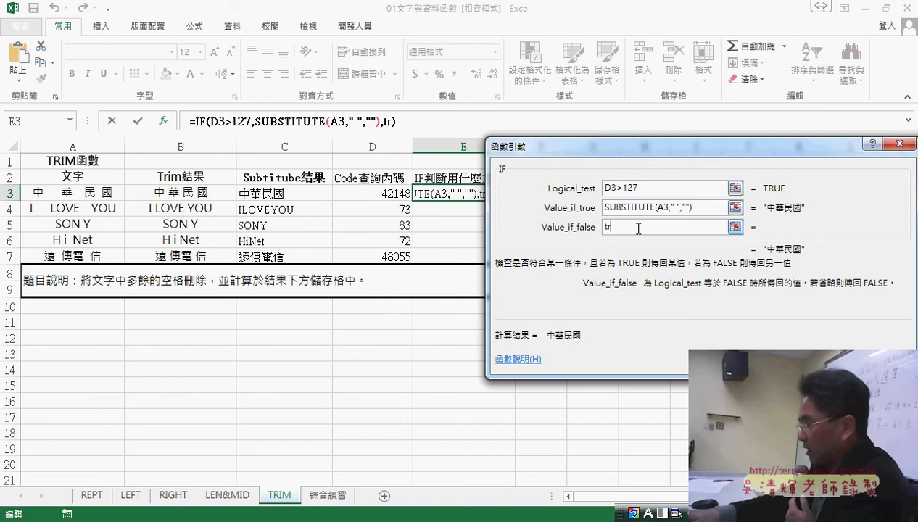
pyautogui.write('im(')
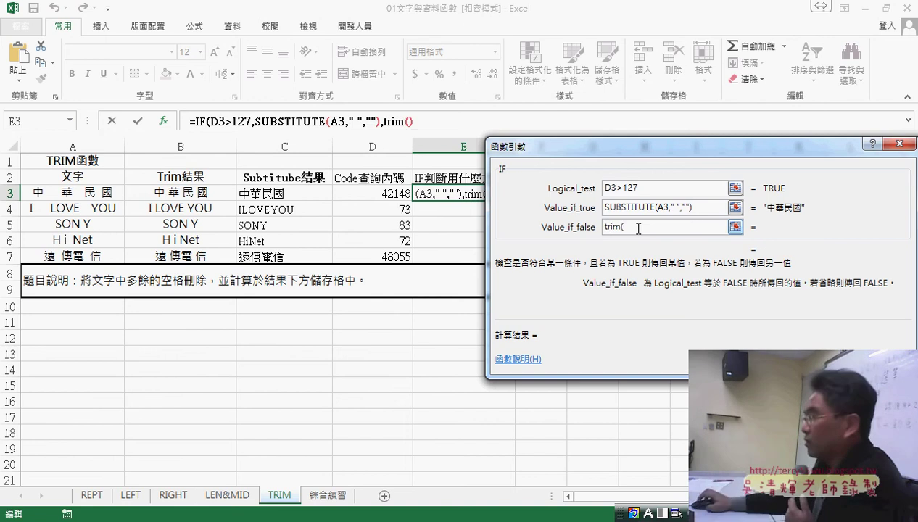
pyautogui.click(86, 193)
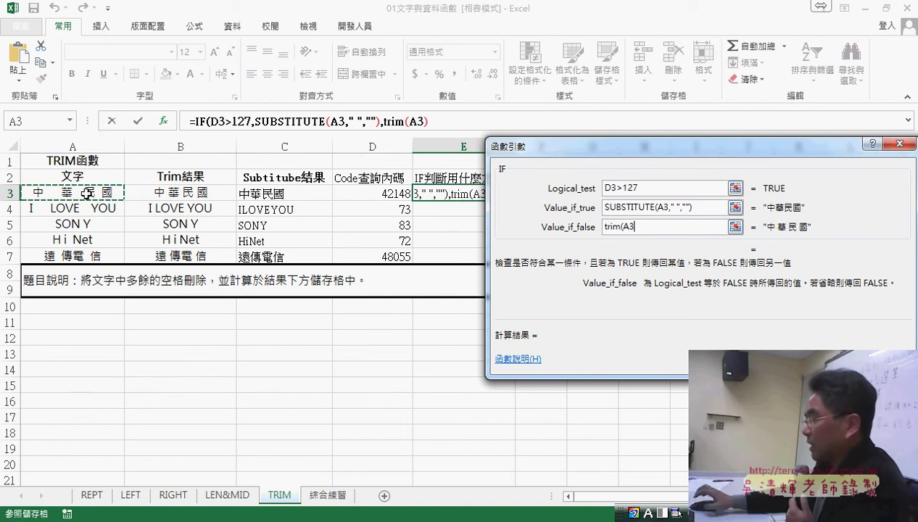
pyautogui.write(')')
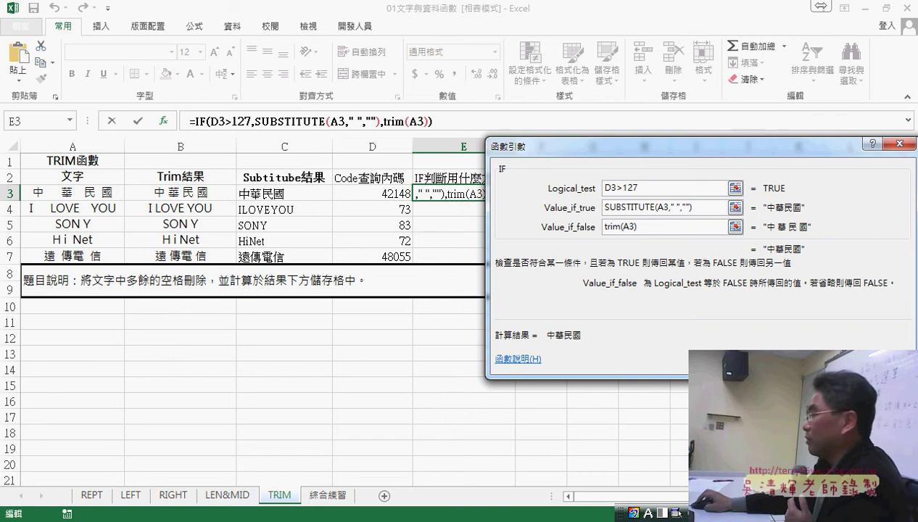
pyautogui.press('Return')
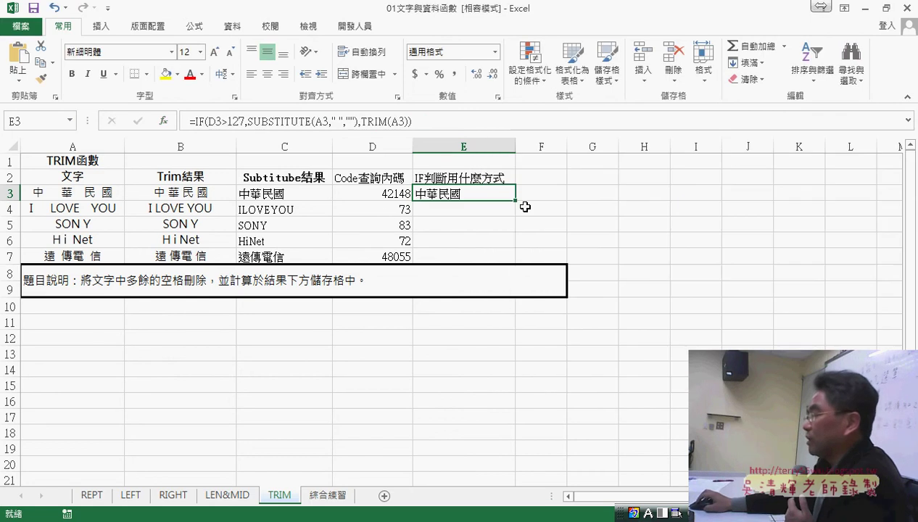
# - Fill the E3 formula down to E7 and check each row's formula
pyautogui.moveTo(516, 200); pyautogui.dragTo(511, 260)
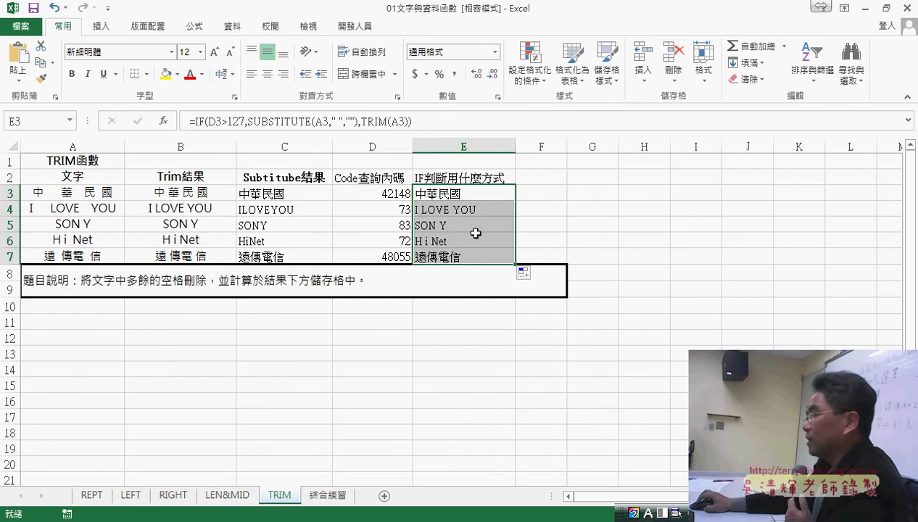
pyautogui.click(453, 212)
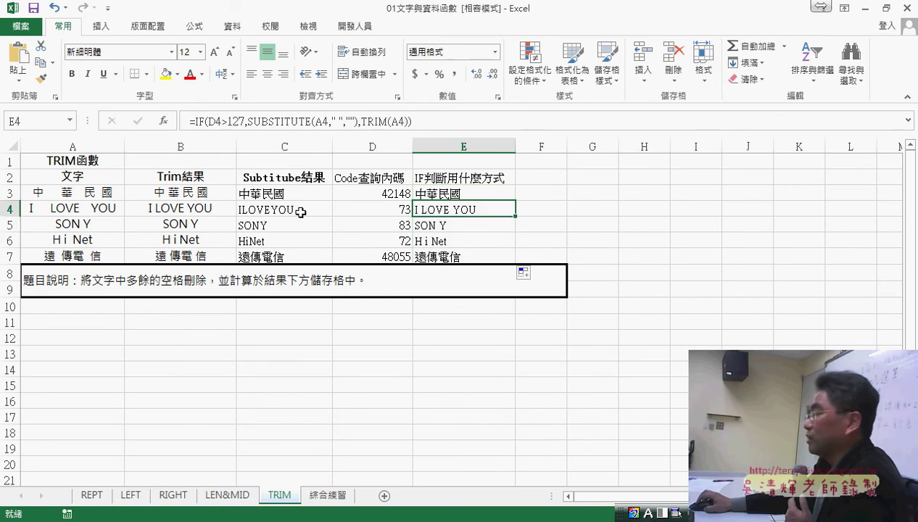
pyautogui.click(454, 225)
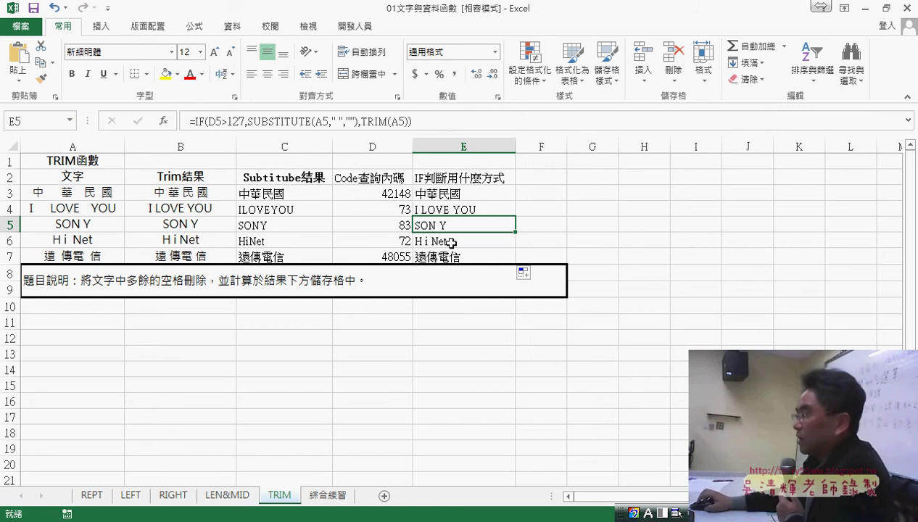
pyautogui.click(451, 242)
pyautogui.click(473, 259)
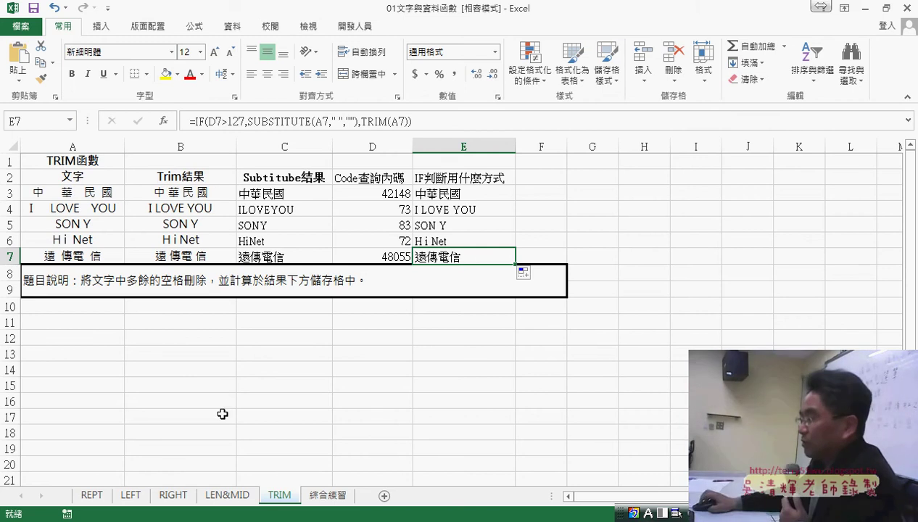
# - Select the phone-number formula in the Google Docs notes
pyautogui.hotkey('alt', 'Tab')
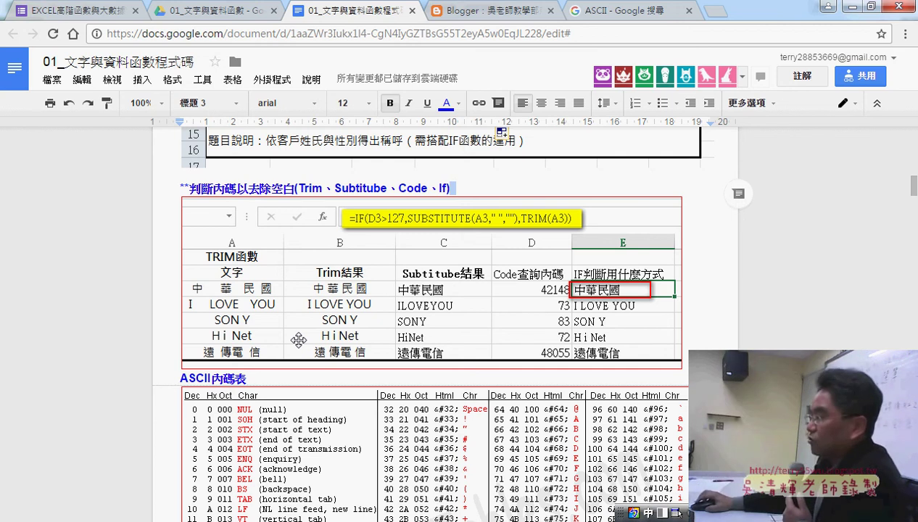
pyautogui.scroll(-3, 299, 340)
pyautogui.scroll(-2, 378, 349)
pyautogui.scroll(-2, 421, 406)
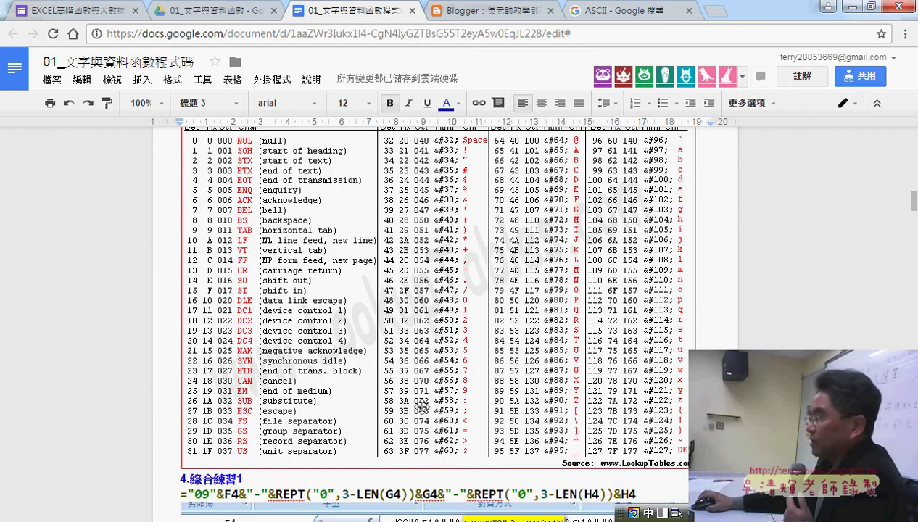
pyautogui.scroll(-2, 421, 407)
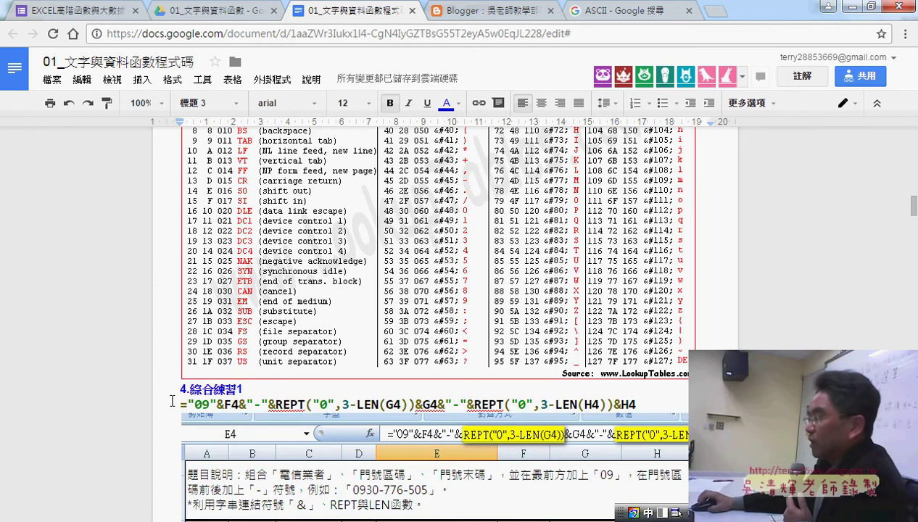
pyautogui.moveTo(171, 401); pyautogui.dragTo(649, 405)
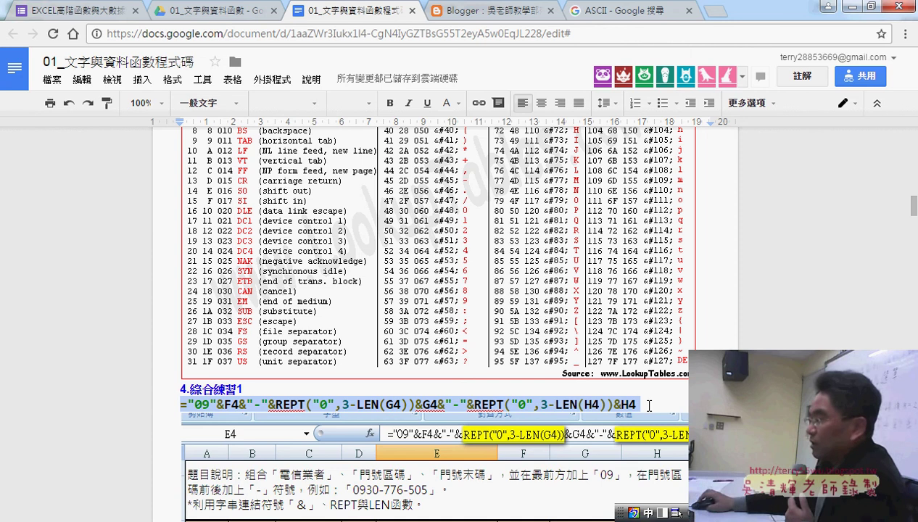
# - Paste the REPT-padded phone formula into E4 on 綜合練習 and fill it down the 手機 column
pyautogui.moveTo(287, 515)
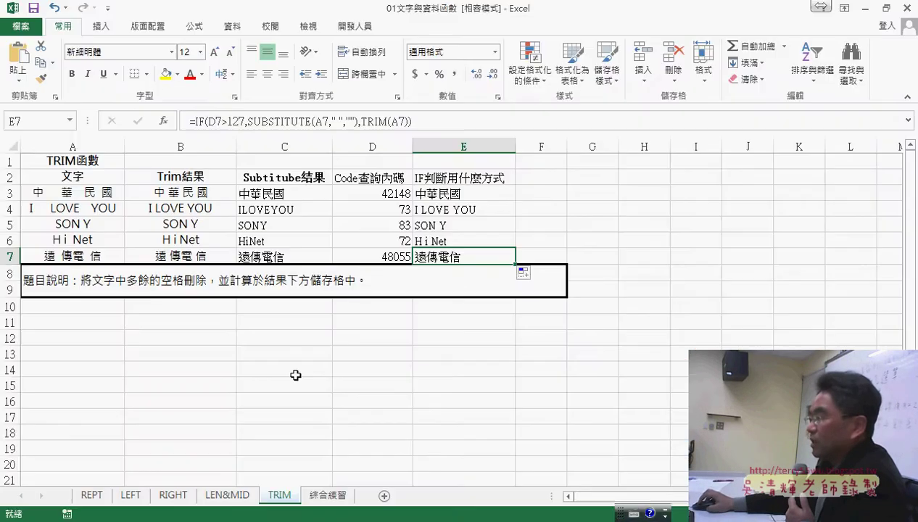
pyautogui.click(269, 475)
pyautogui.click(328, 495)
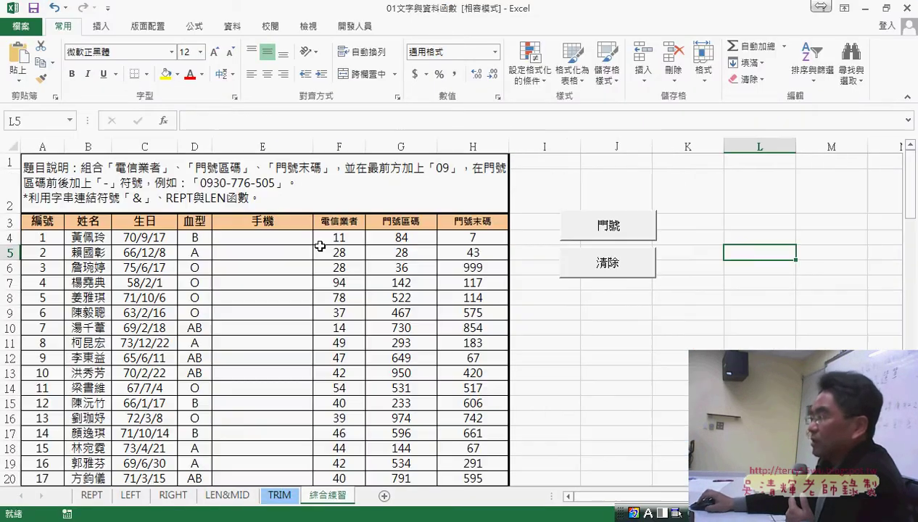
pyautogui.click(278, 122)
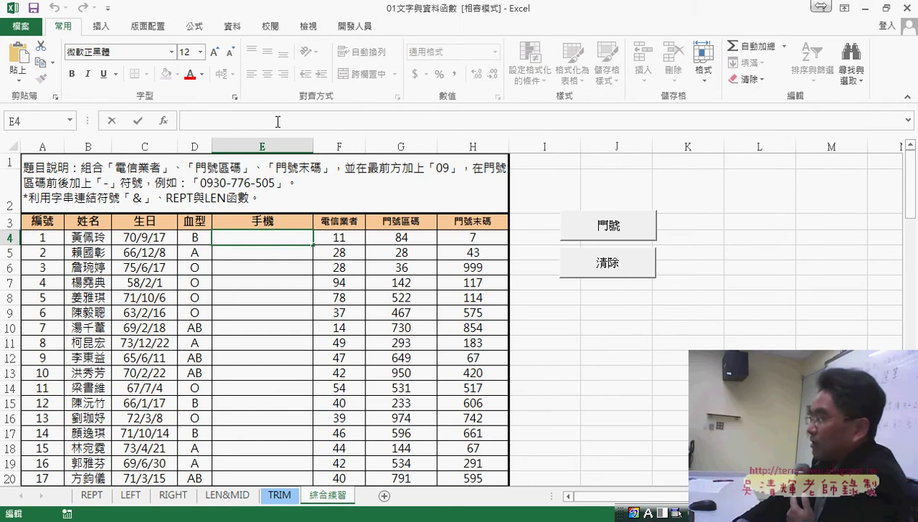
pyautogui.hotkey('ctrl', 'v')
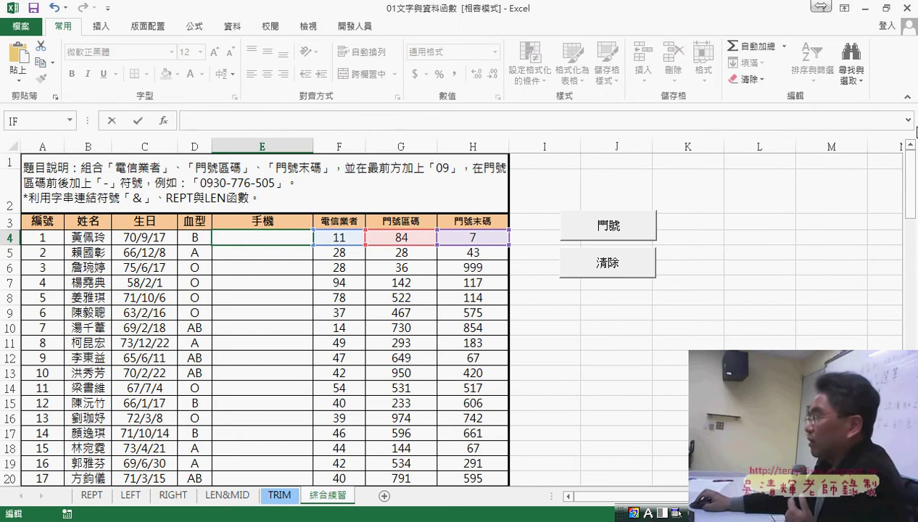
pyautogui.click(909, 121)
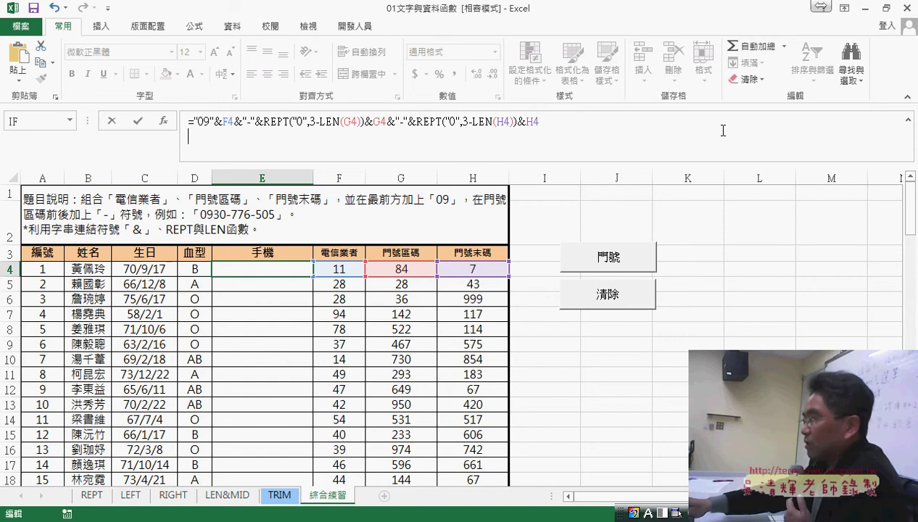
pyautogui.press('BackSpace')
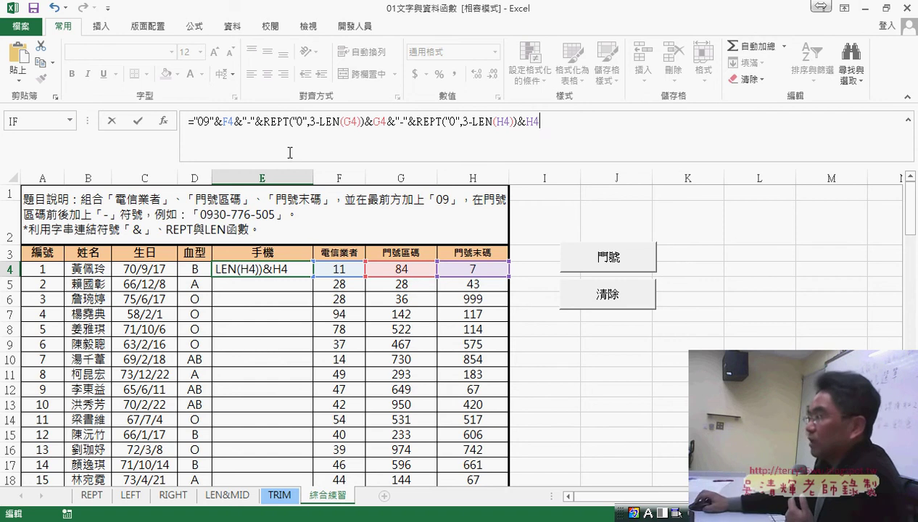
pyautogui.click(131, 121)
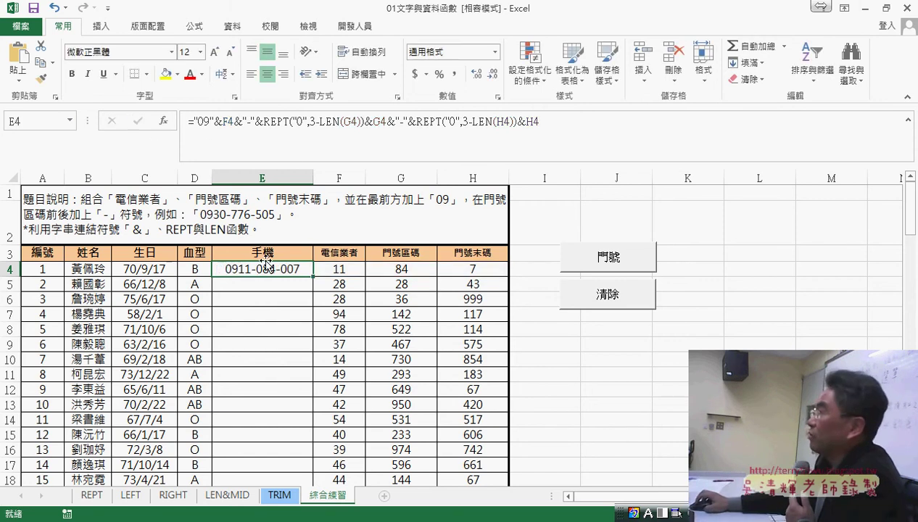
pyautogui.doubleClick(313, 278)
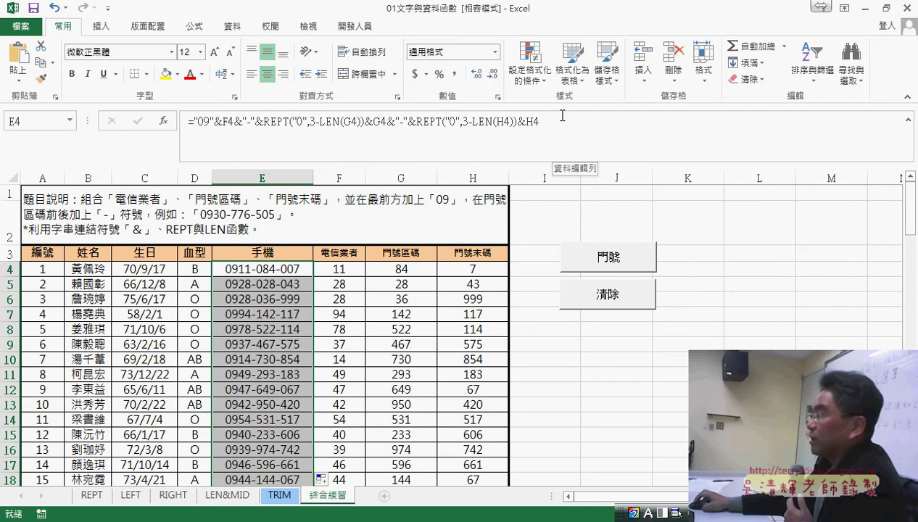
# - Cut E4's formula back to ="09"&F4&"-"& by deleting the REPT/LEN padding
pyautogui.moveTo(548, 121); pyautogui.dragTo(181, 129)
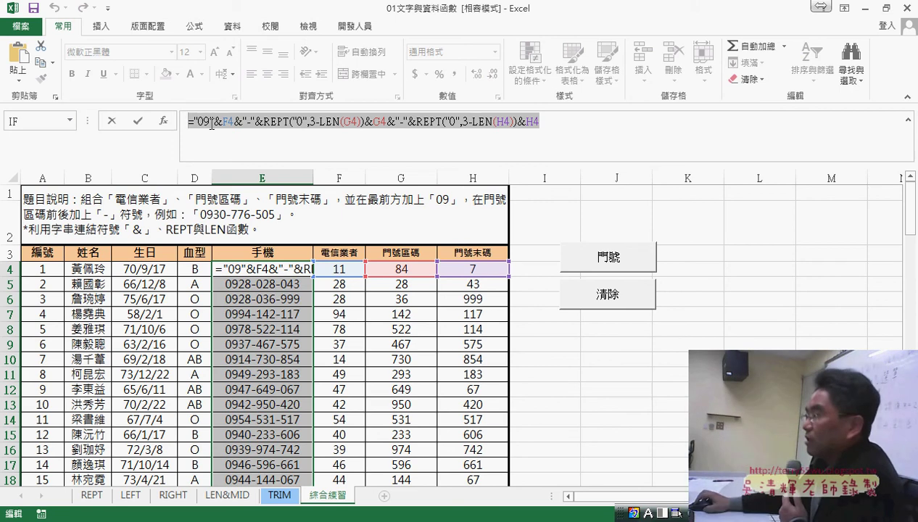
pyautogui.click(111, 124)
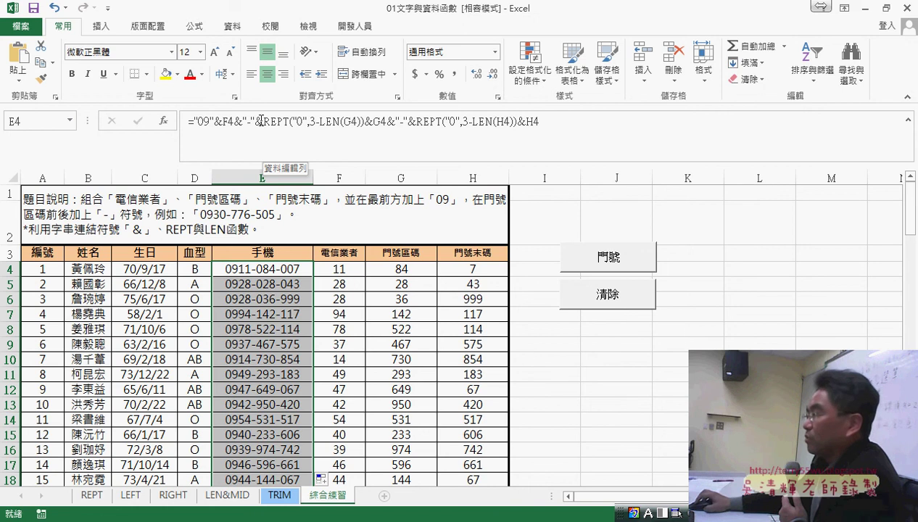
pyautogui.moveTo(265, 121); pyautogui.dragTo(578, 122)
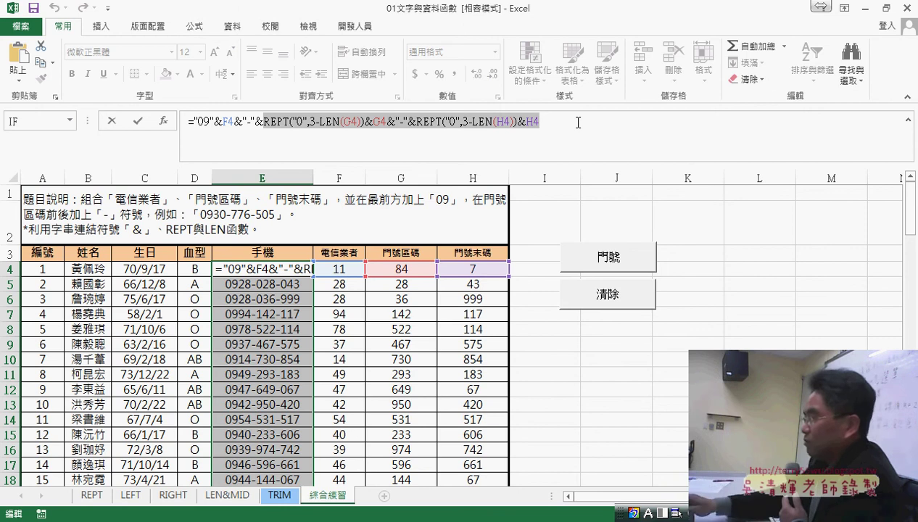
pyautogui.press('Delete')
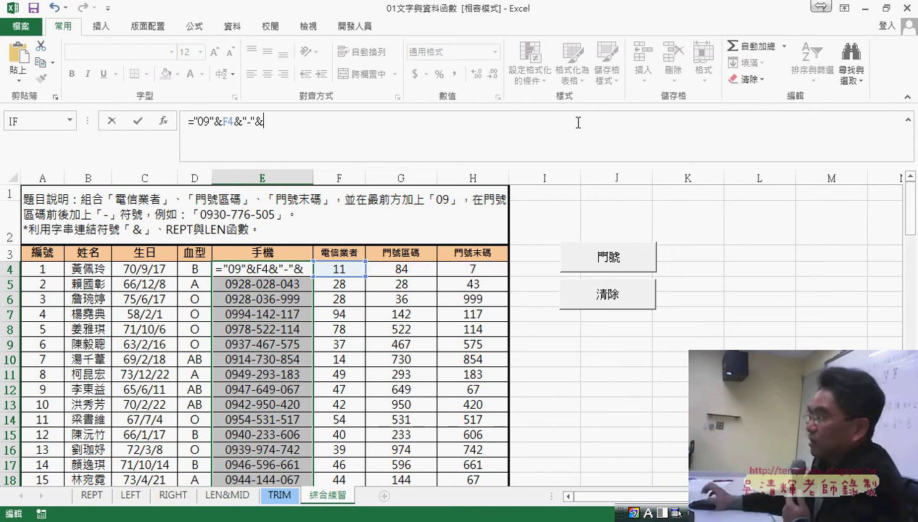
# - Add TEXT(G4,"000") to E4's formula so the cell shows 0911-084
pyautogui.click(908, 120)
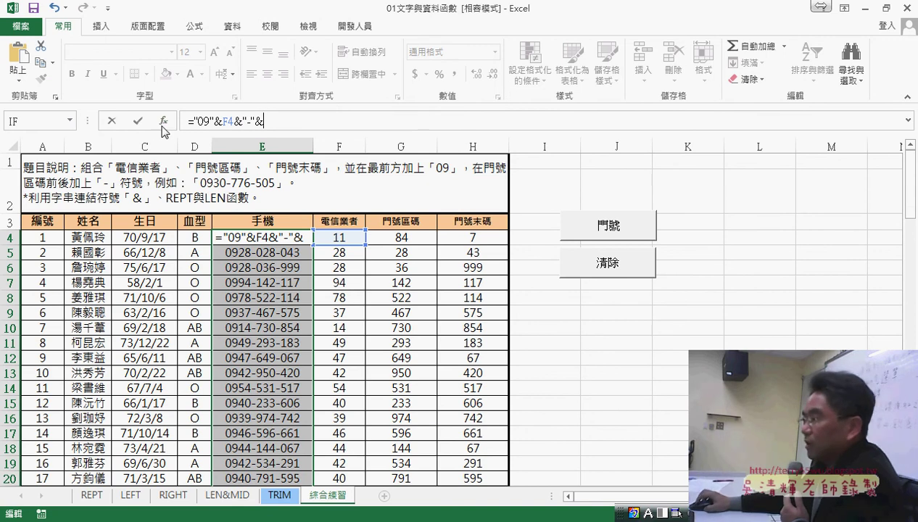
pyautogui.click(71, 122)
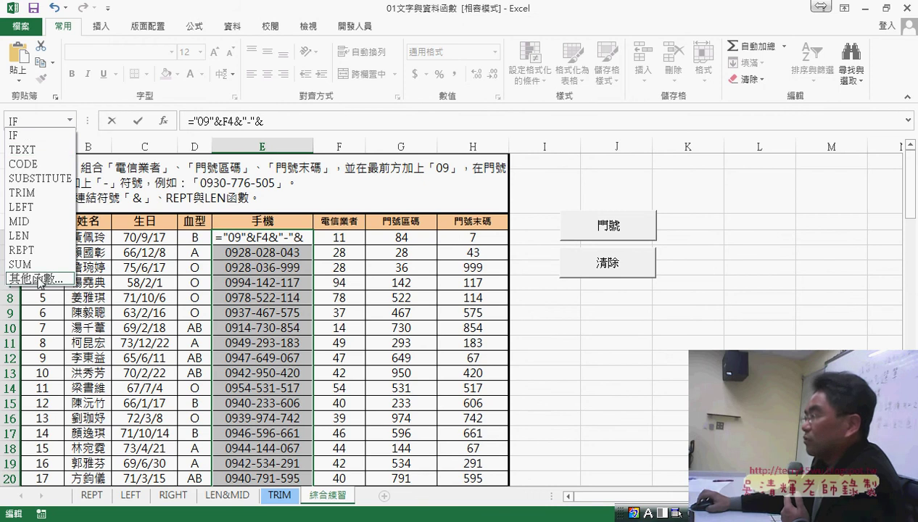
pyautogui.click(33, 149)
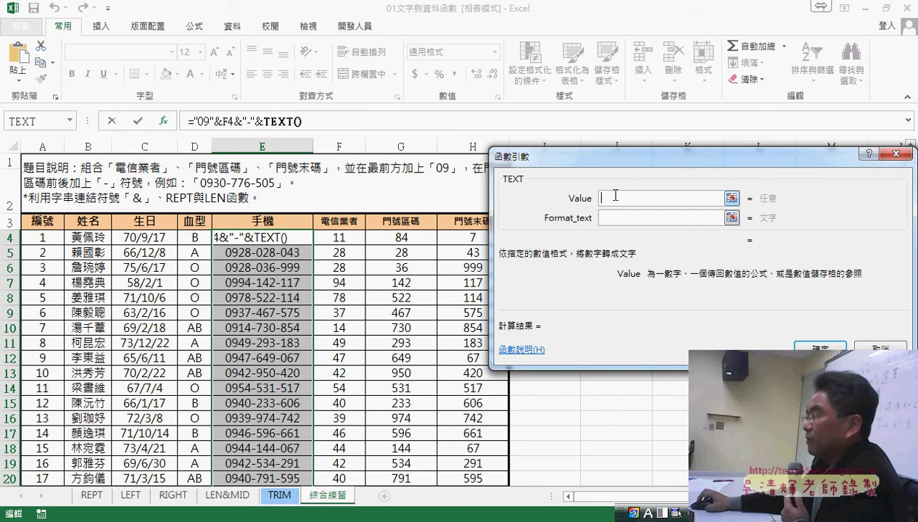
pyautogui.click(408, 238)
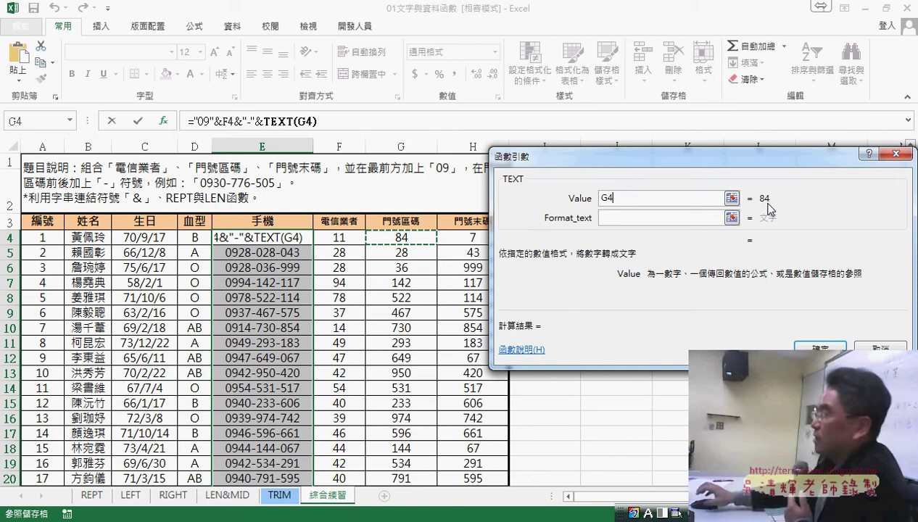
pyautogui.click(691, 218)
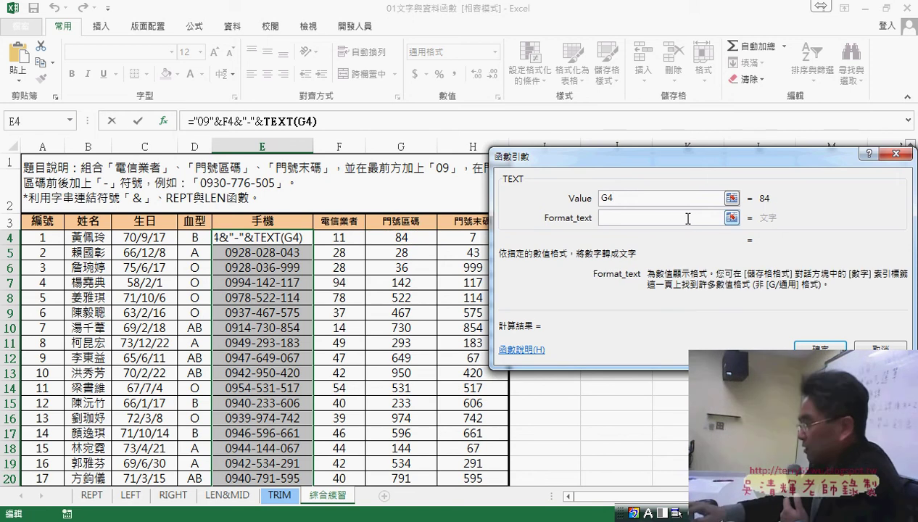
pyautogui.write('"')
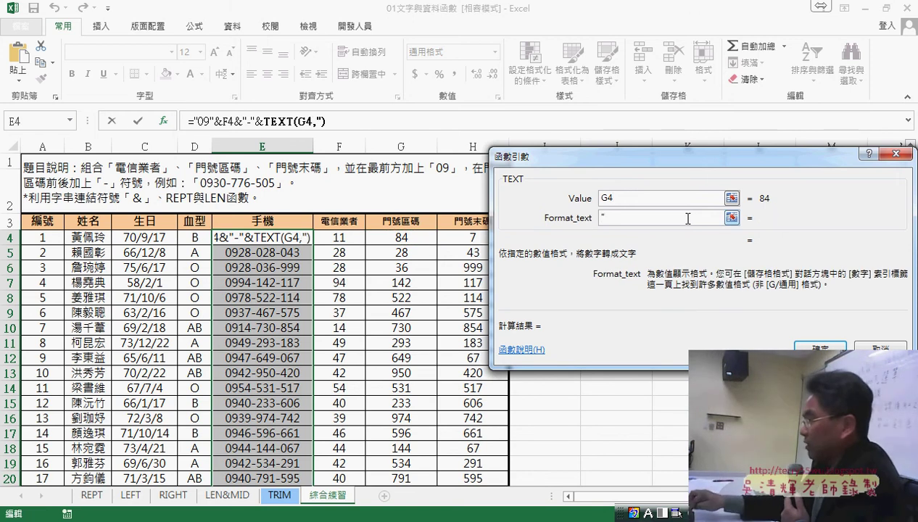
pyautogui.write('000"')
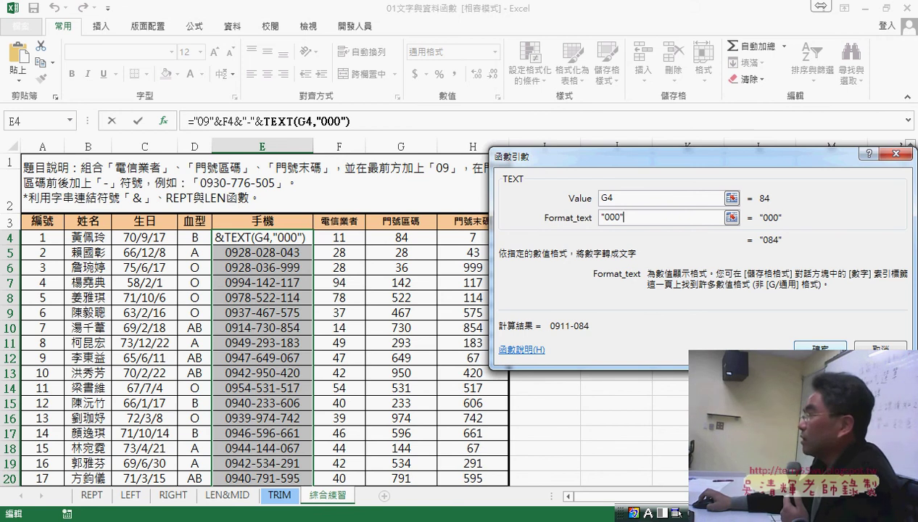
pyautogui.click(605, 218)
pyautogui.write('-')
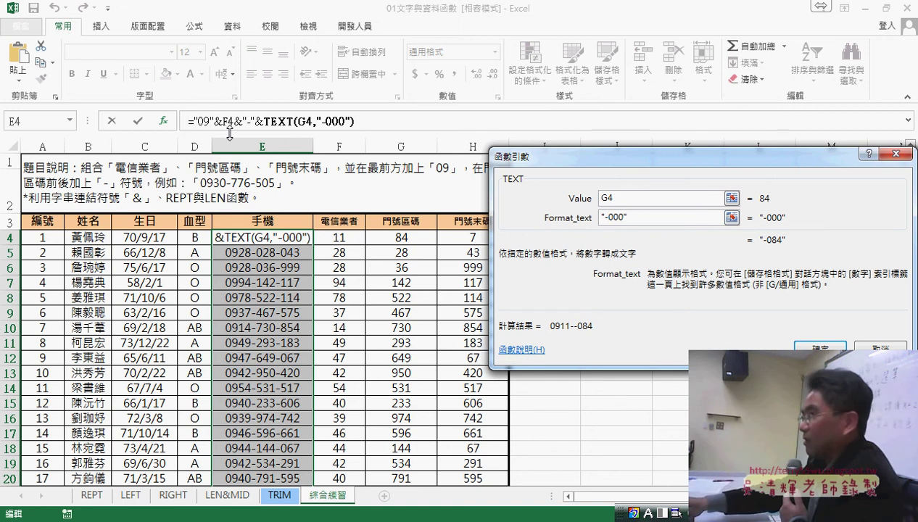
pyautogui.press('BackSpace')
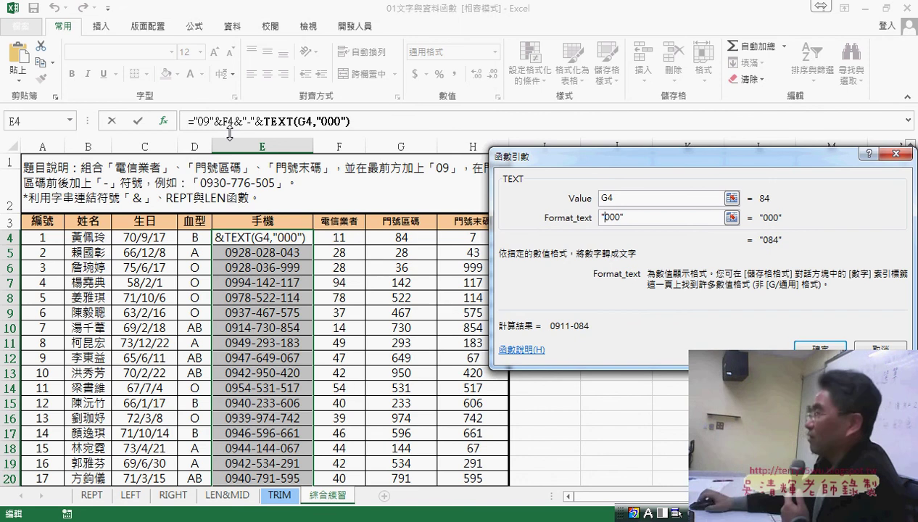
pyautogui.click(826, 347)
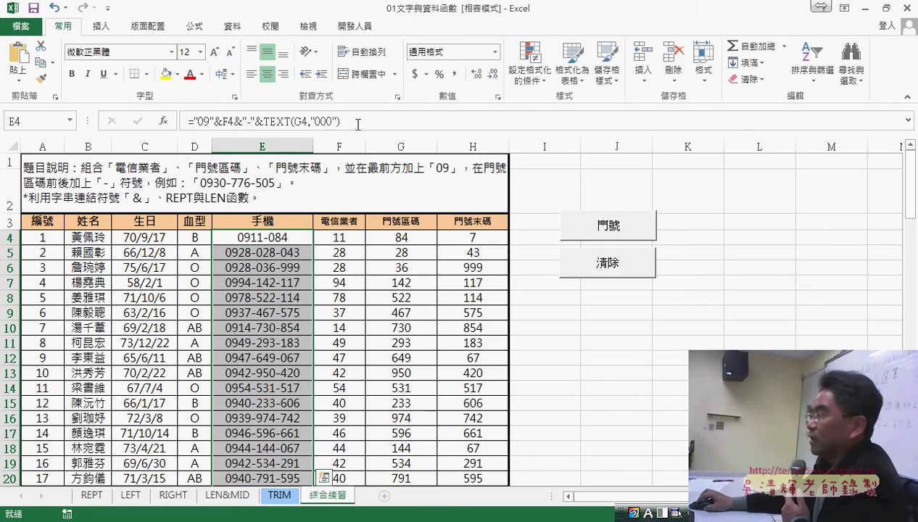
pyautogui.moveTo(358, 124); pyautogui.dragTo(292, 123)
pyautogui.rightClick(292, 124)
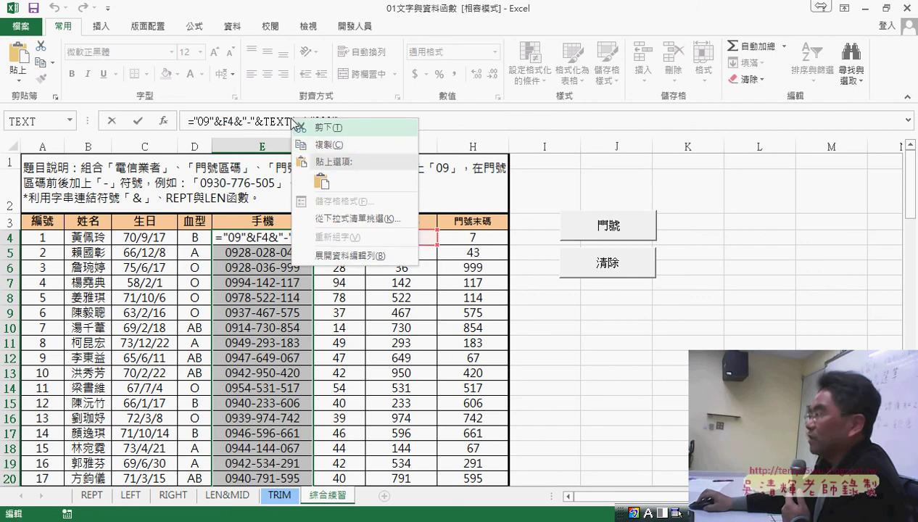
pyautogui.click(319, 144)
pyautogui.click(347, 121)
pyautogui.rightClick(349, 122)
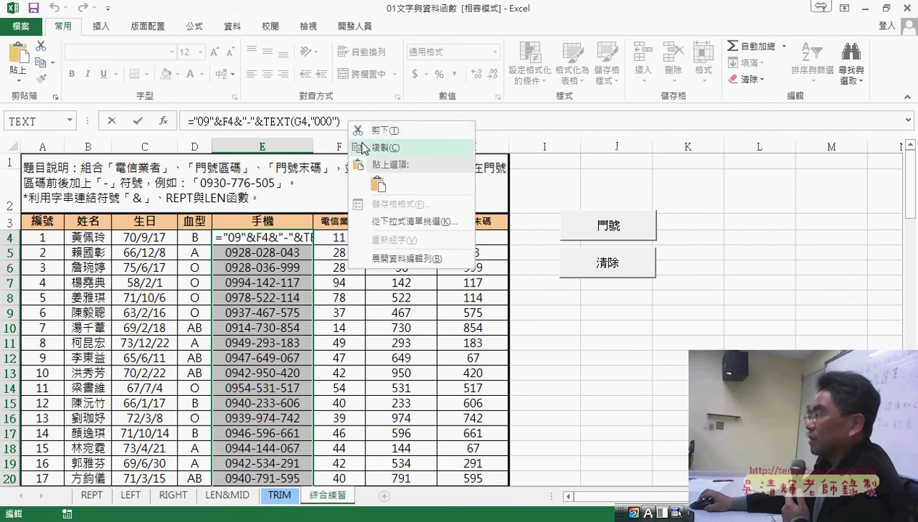
pyautogui.click(378, 184)
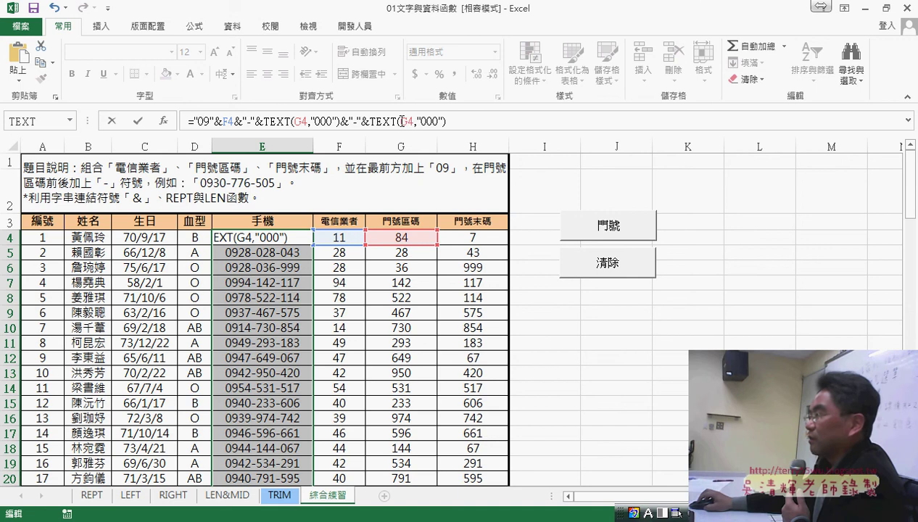
pyautogui.click(476, 237)
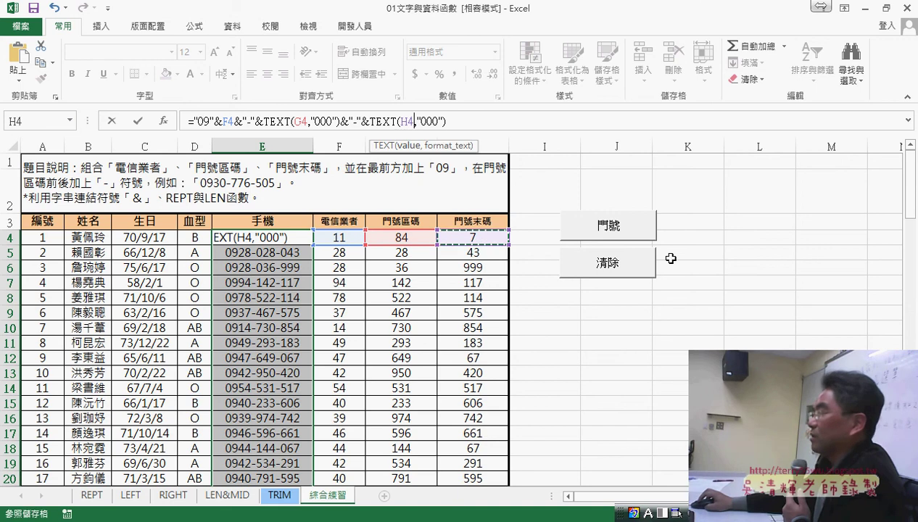
pyautogui.press('Return')
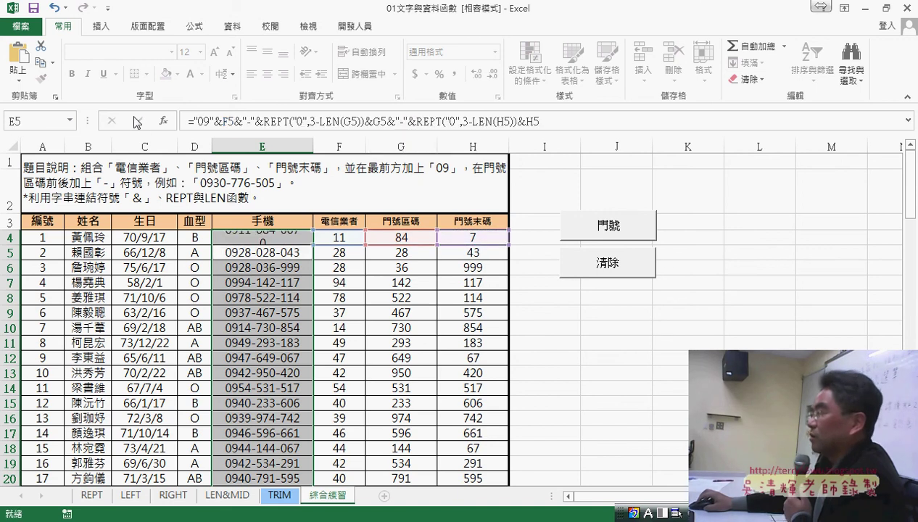
pyautogui.click(277, 236)
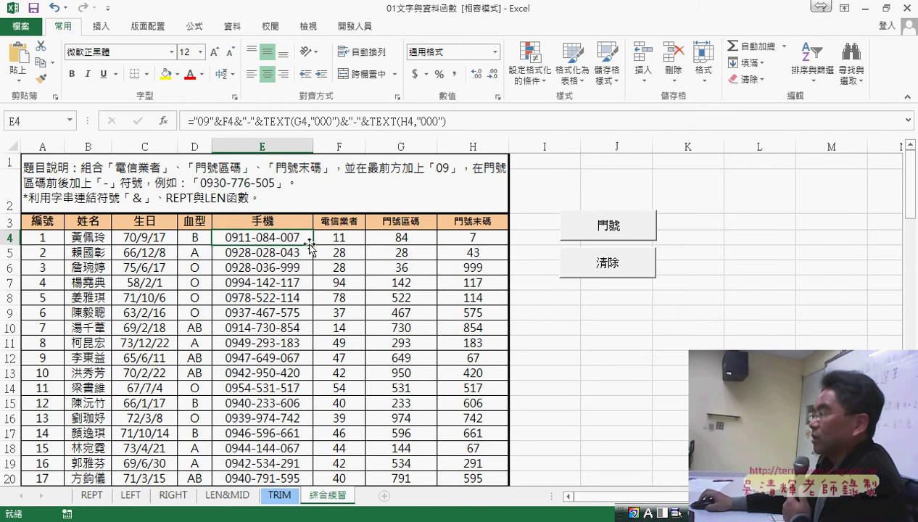
pyautogui.doubleClick(311, 245)
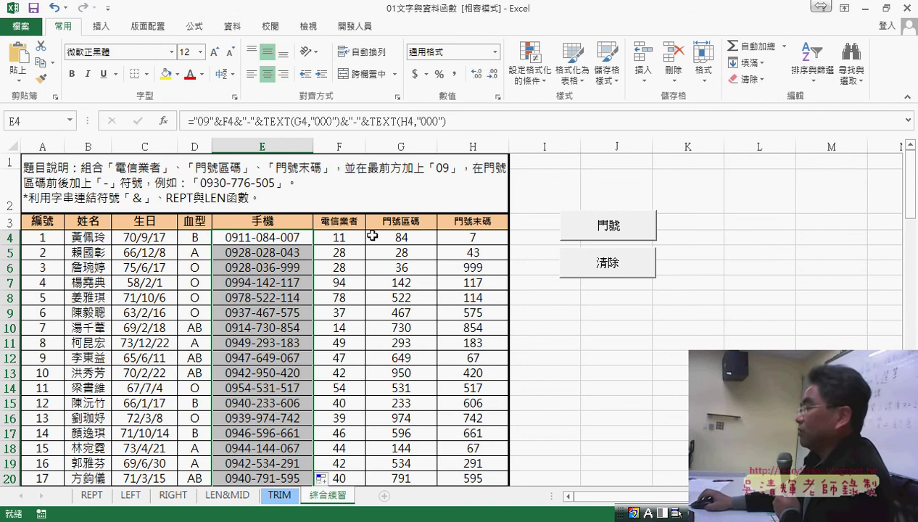
pyautogui.click(399, 238)
pyautogui.rightClick(410, 240)
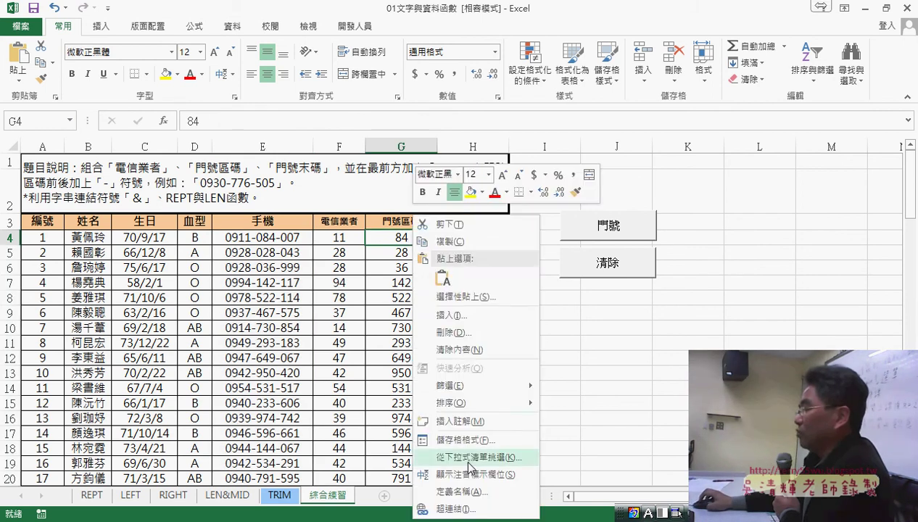
pyautogui.click(464, 439)
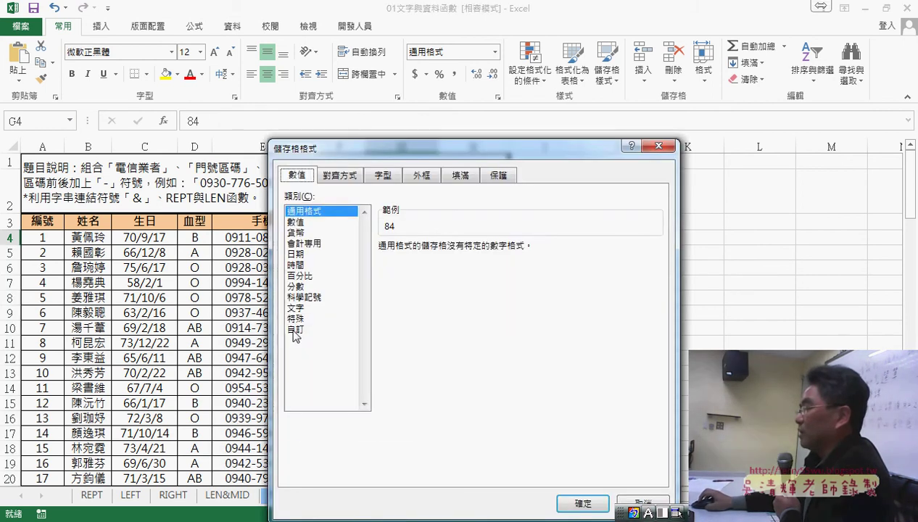
pyautogui.click(296, 330)
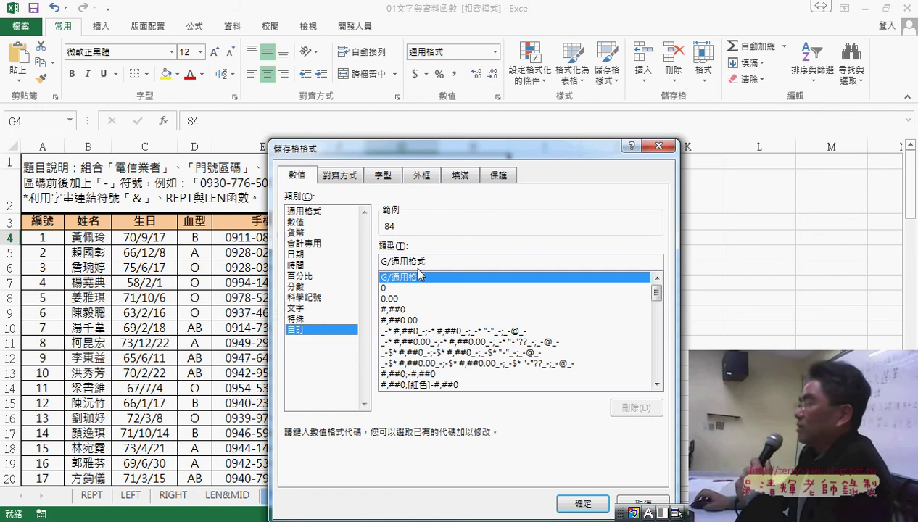
pyautogui.moveTo(445, 148); pyautogui.dragTo(442, 94)
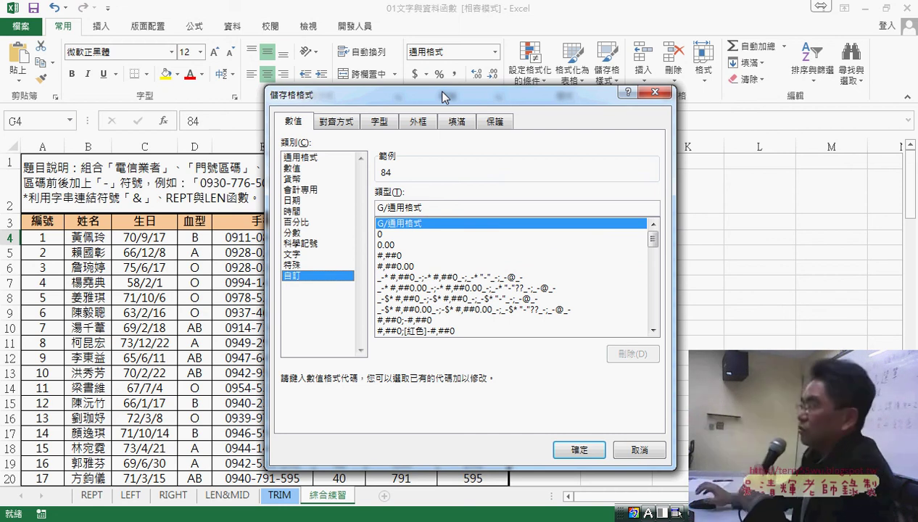
pyautogui.click(655, 92)
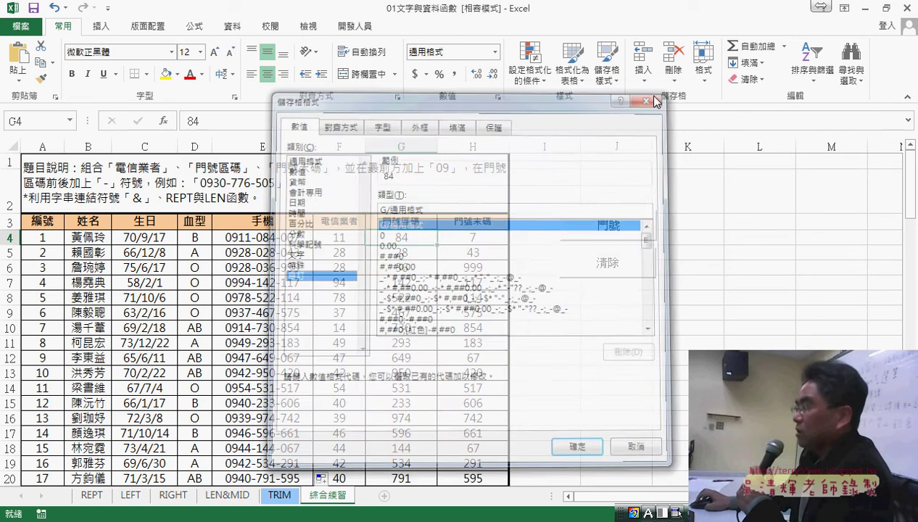
pyautogui.click(273, 238)
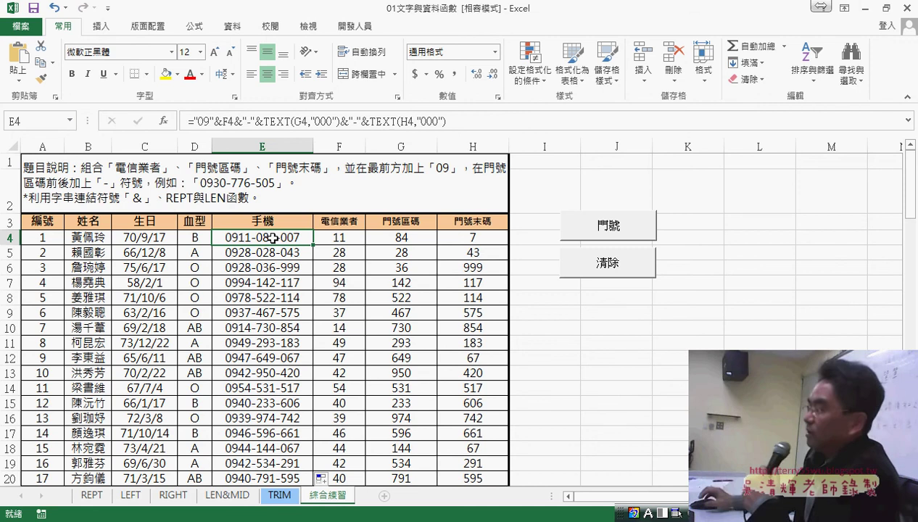
# - Clear column E's phone numbers with the 清除 button
pyautogui.click(581, 265)
pyautogui.click(604, 223)
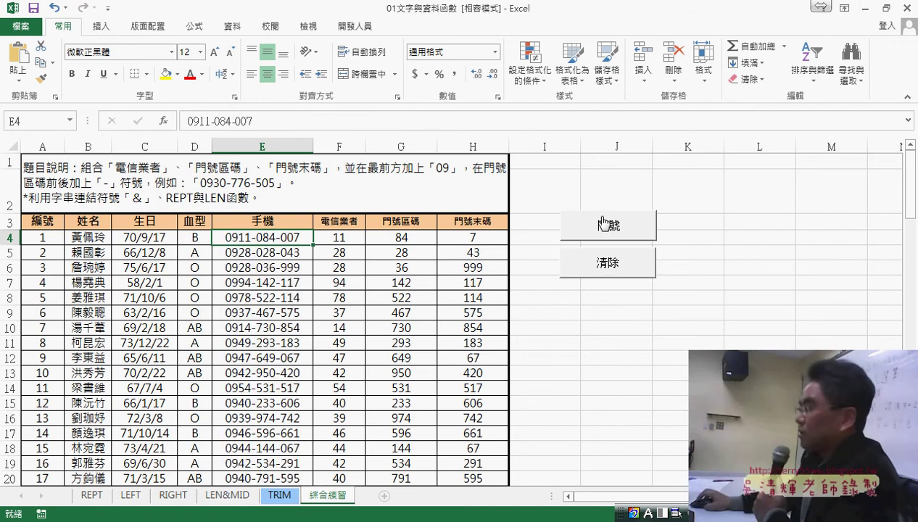
pyautogui.click(598, 262)
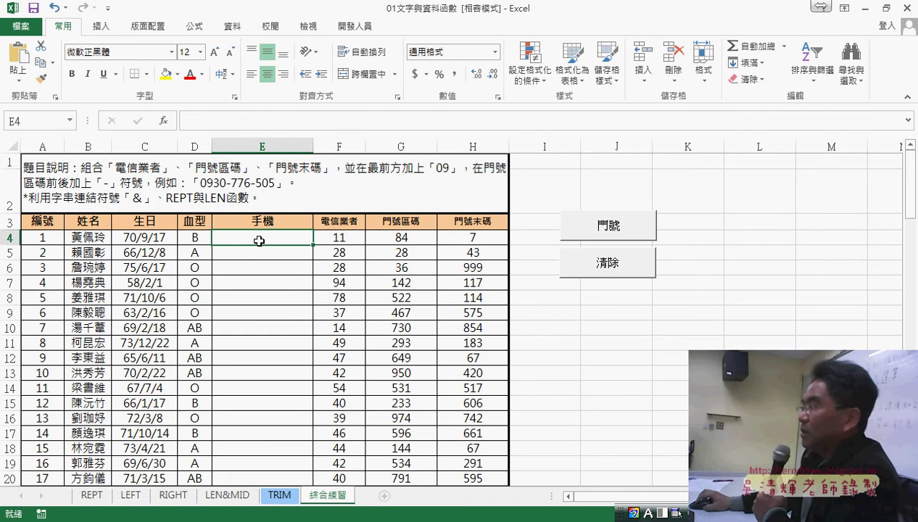
# - View the user-defined functions 手機 and 手機範圍 in Insert Function, then cancel
pyautogui.click(165, 122)
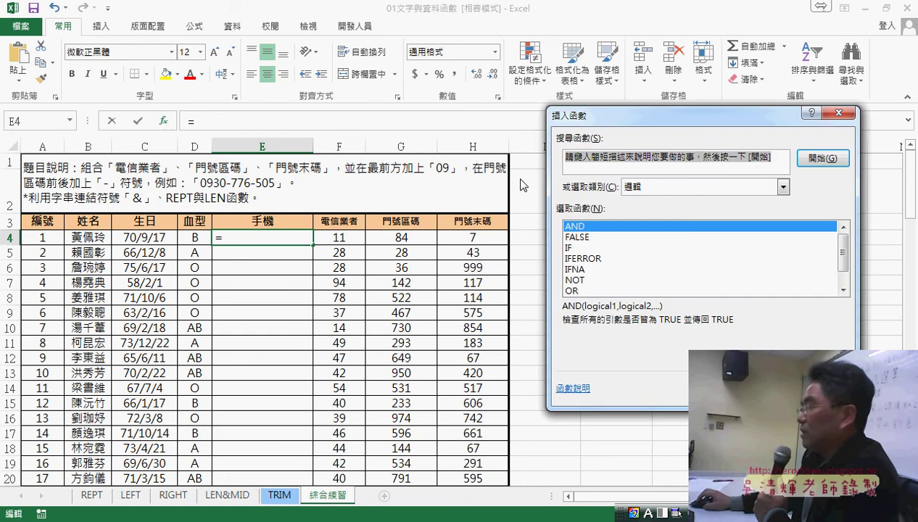
pyautogui.click(631, 186)
pyautogui.click(656, 308)
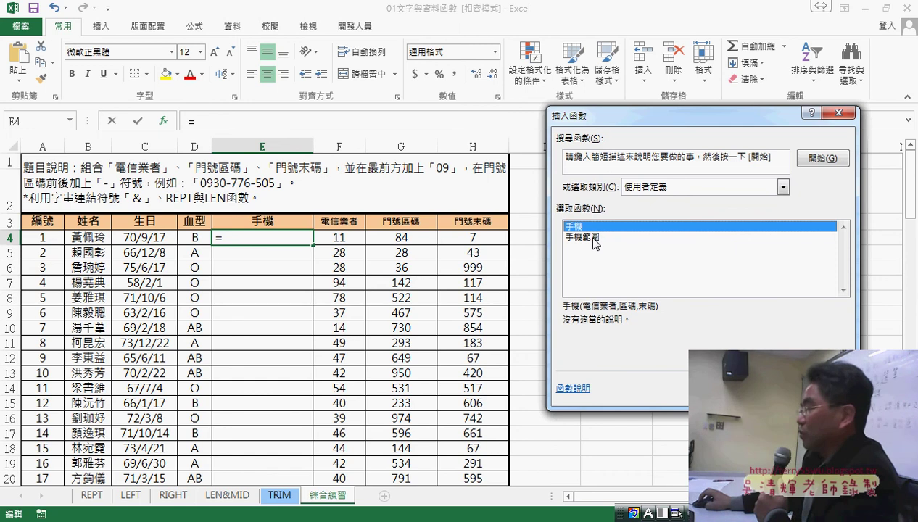
pyautogui.press('Escape')
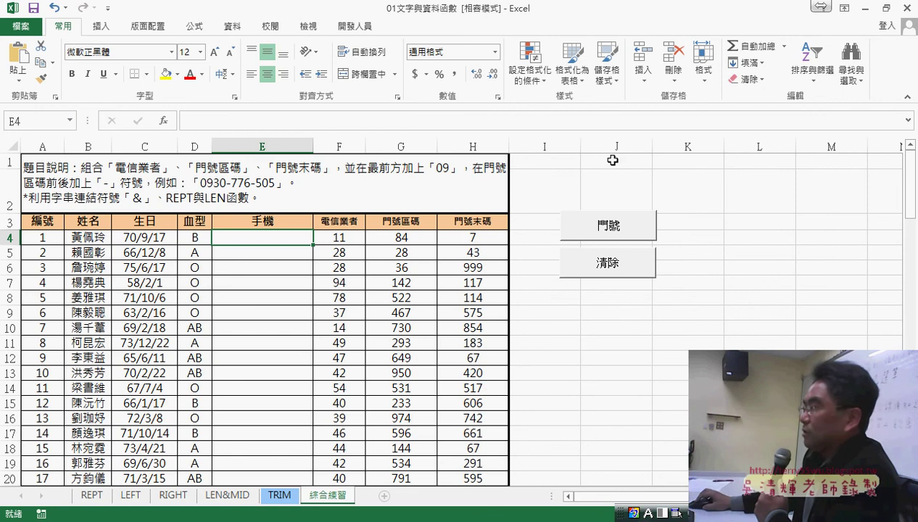
# - Show the 開發人員 tab, then open Excel Options through Quick Access Toolbar 其他命令
pyautogui.click(361, 35)
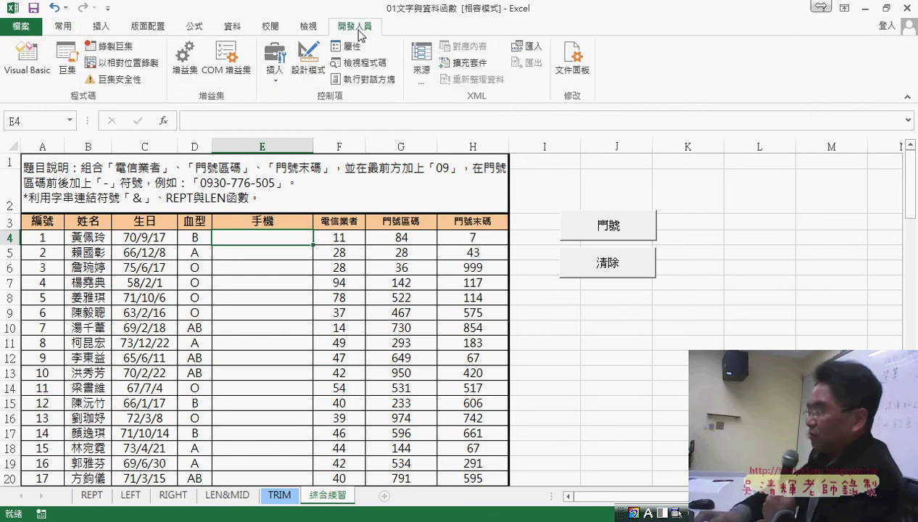
pyautogui.press('shift')
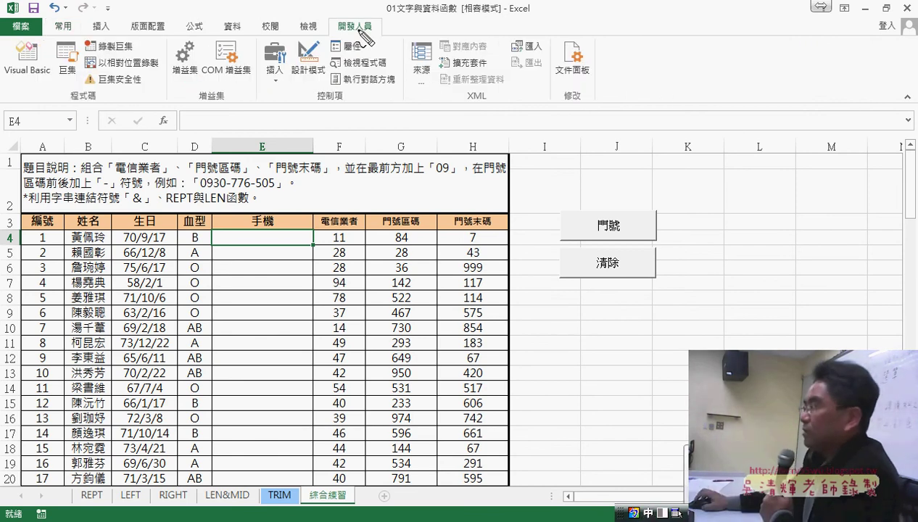
pyautogui.moveTo(374, 50)
pyautogui.mouseDown()
pyautogui.moveTo(378, 31)
pyautogui.moveTo(338, 35)
pyautogui.moveTo(372, 36)
pyautogui.mouseUp()
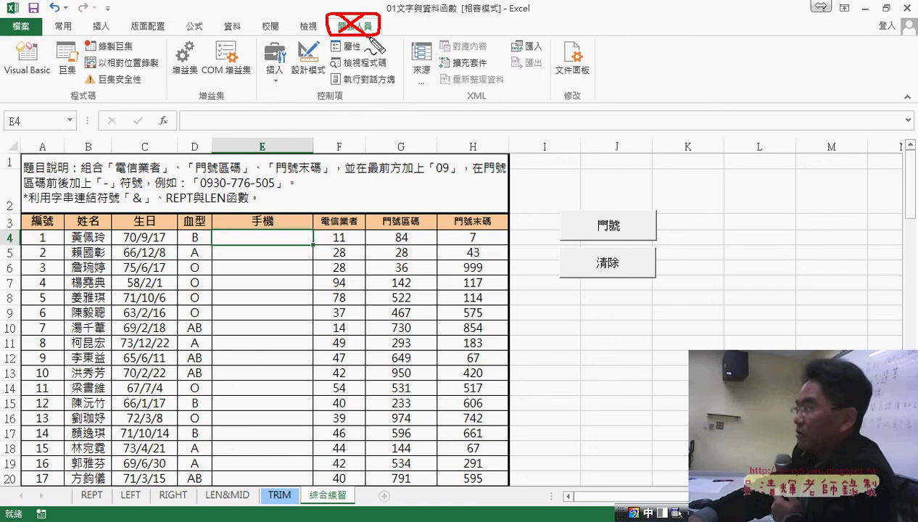
pyautogui.press('Escape')
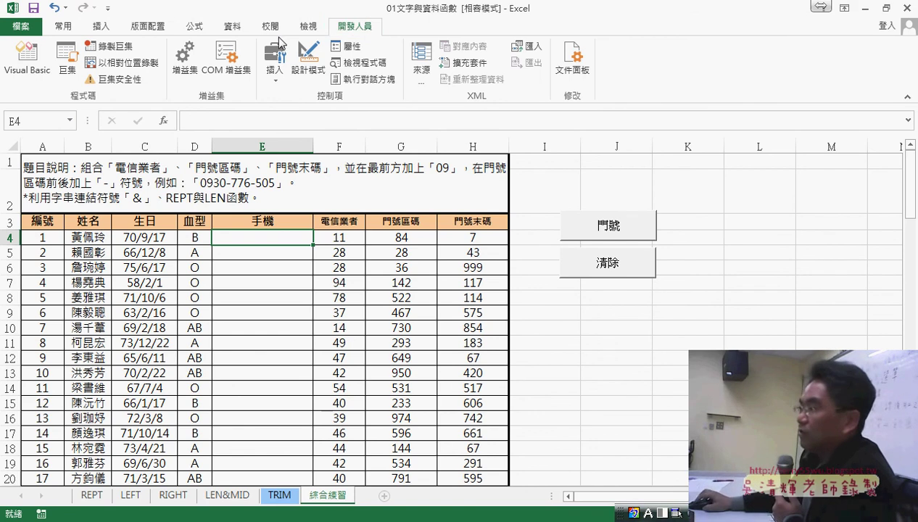
pyautogui.click(107, 8)
pyautogui.click(177, 259)
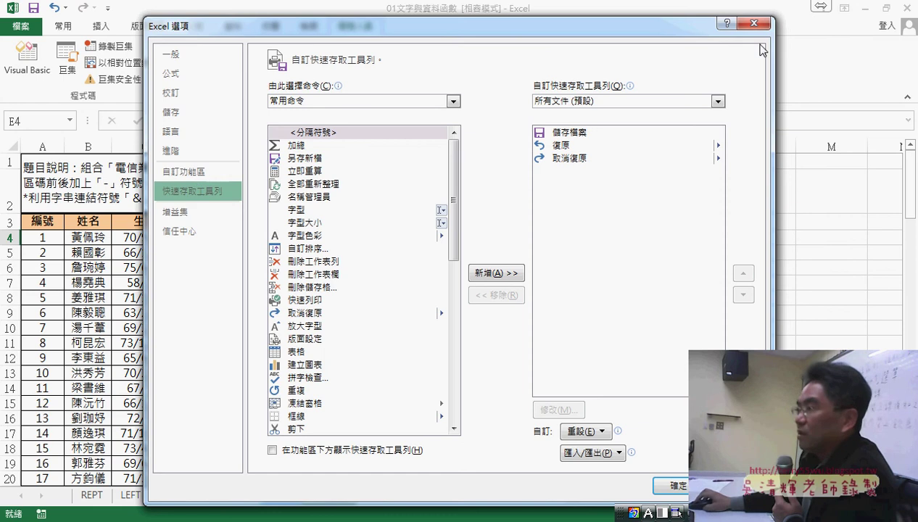
# - Reopen Excel Options on the 自訂功能區 page and select the checked 開發人員 tab
pyautogui.click(754, 23)
pyautogui.click(108, 9)
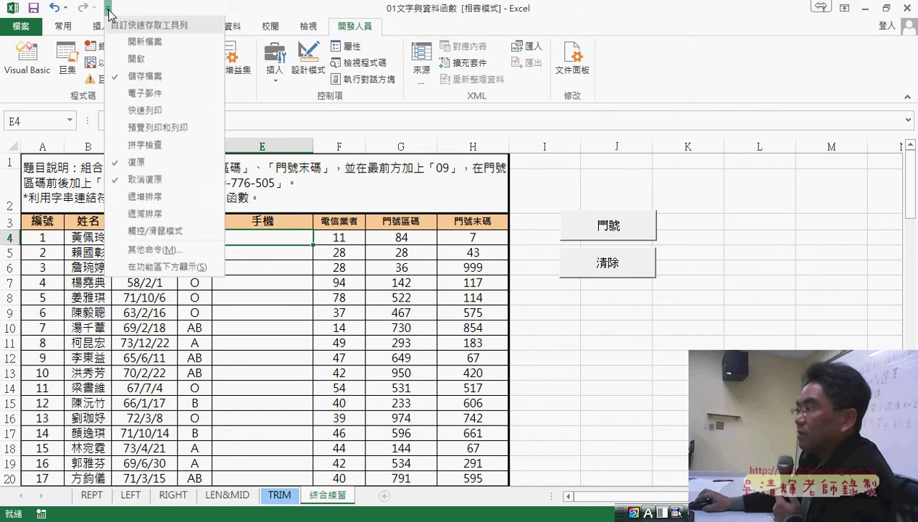
pyautogui.click(146, 251)
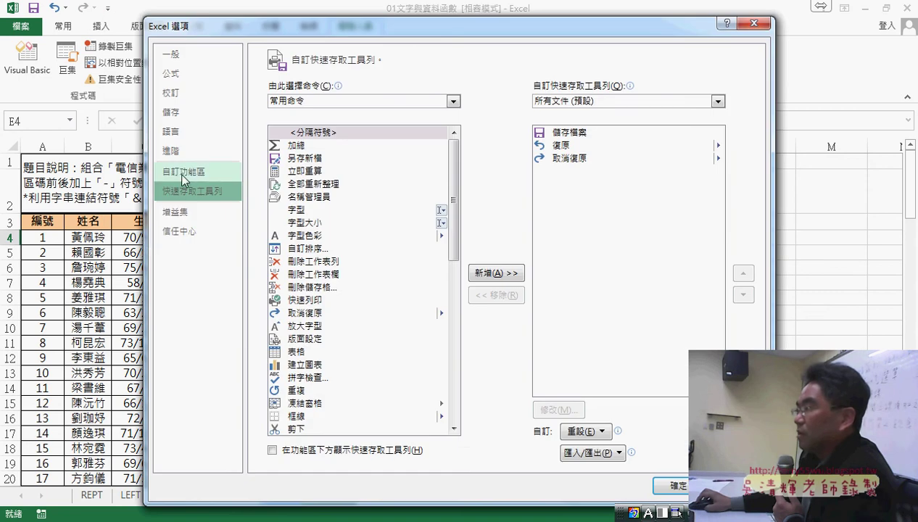
pyautogui.click(183, 172)
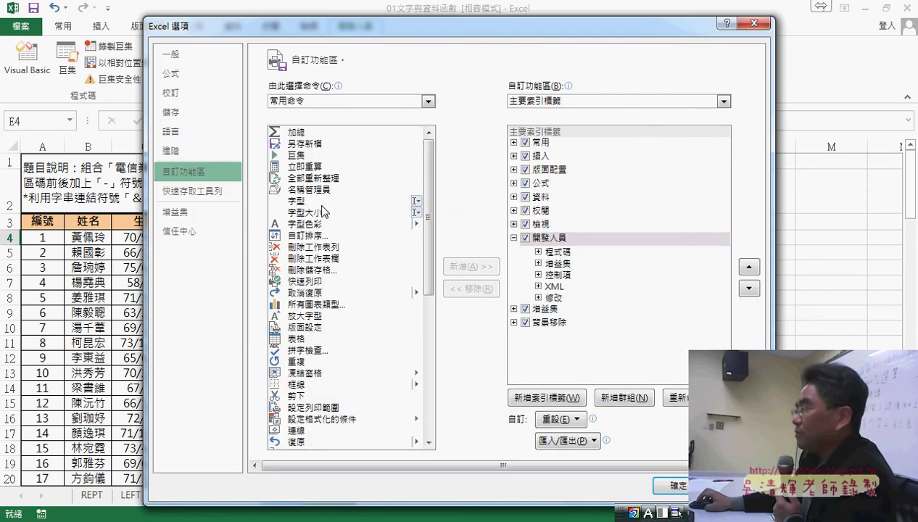
pyautogui.click(526, 238)
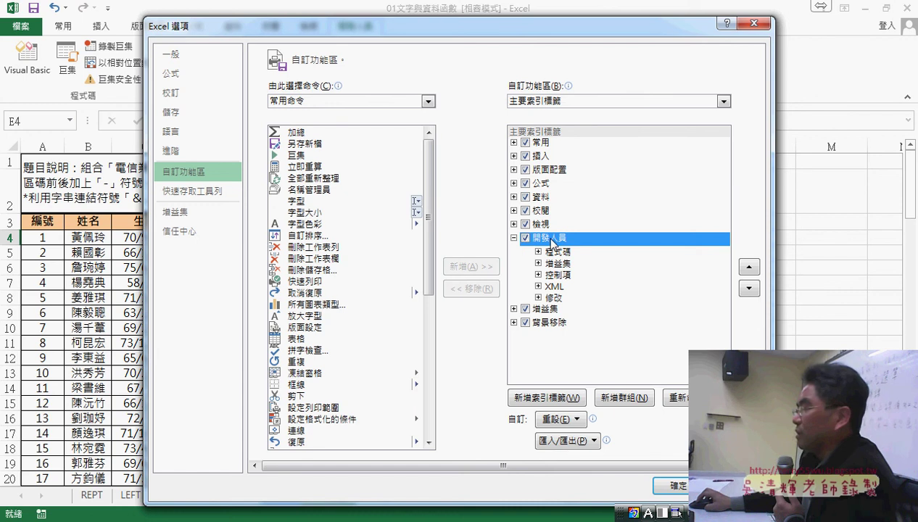
pyautogui.click(679, 487)
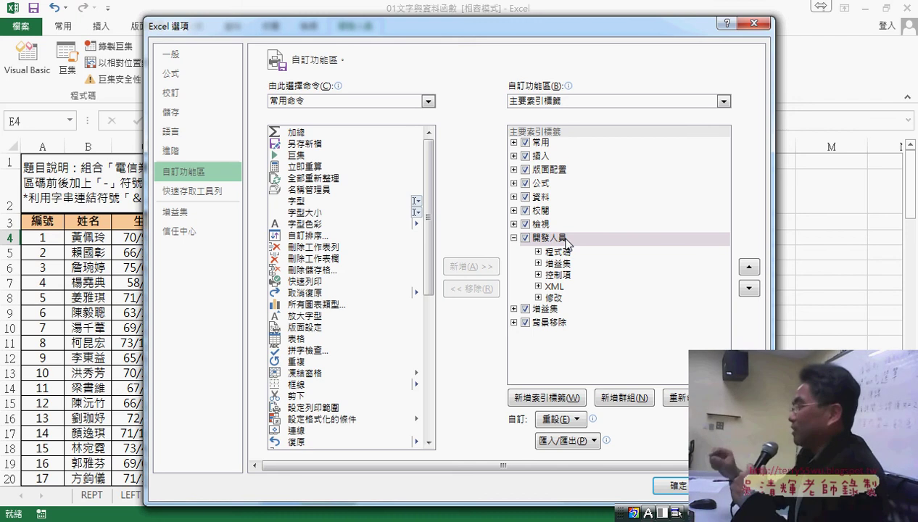
# - Keep 開發人員 selected and confirm Excel Options with 確定
pyautogui.click(529, 241)
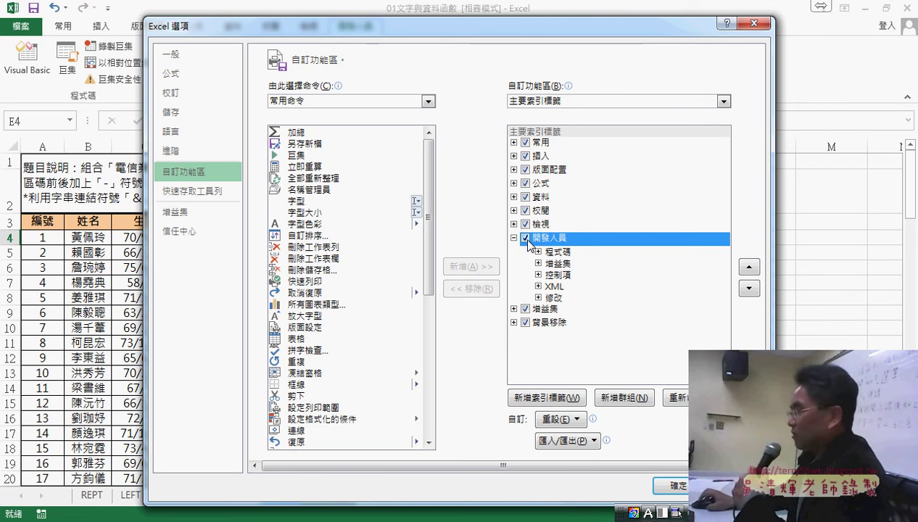
pyautogui.click(678, 487)
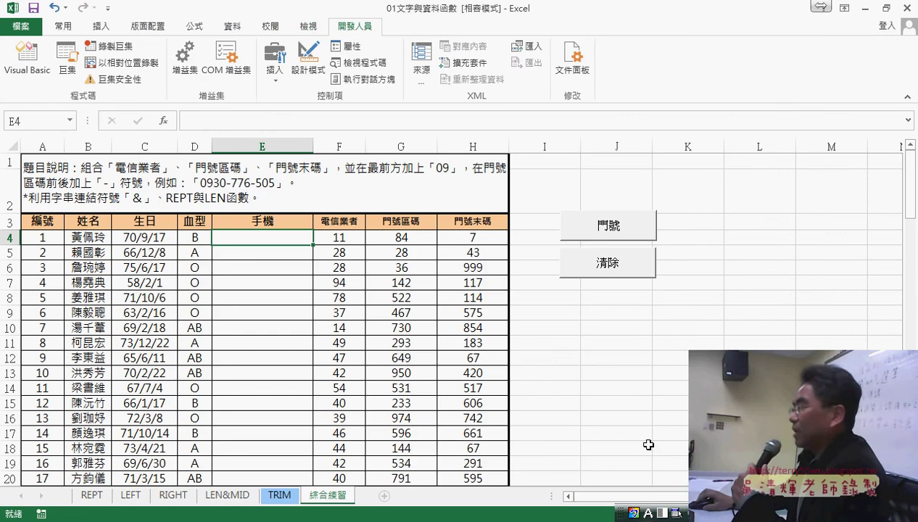
# - Launch Visual Basic from 開發人員 and reposition the editor showing Module1's macros
pyautogui.click(32, 73)
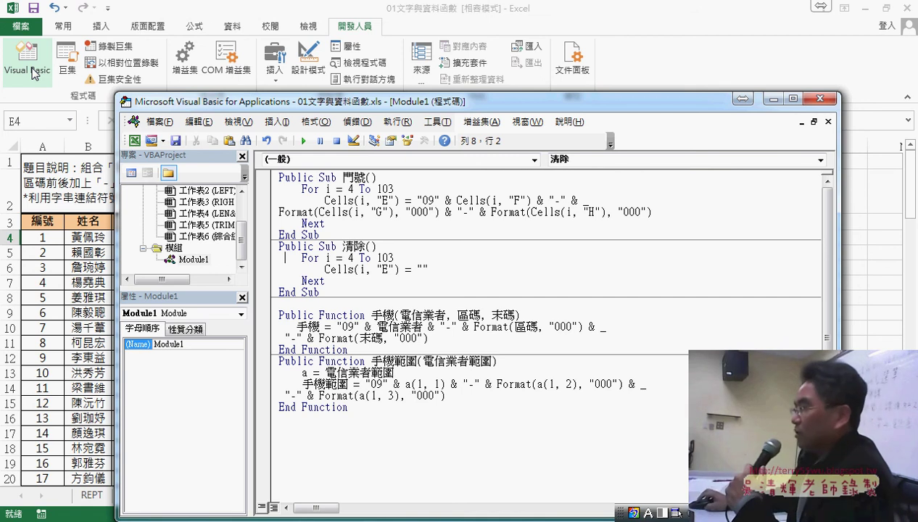
pyautogui.moveTo(440, 108); pyautogui.dragTo(414, 64)
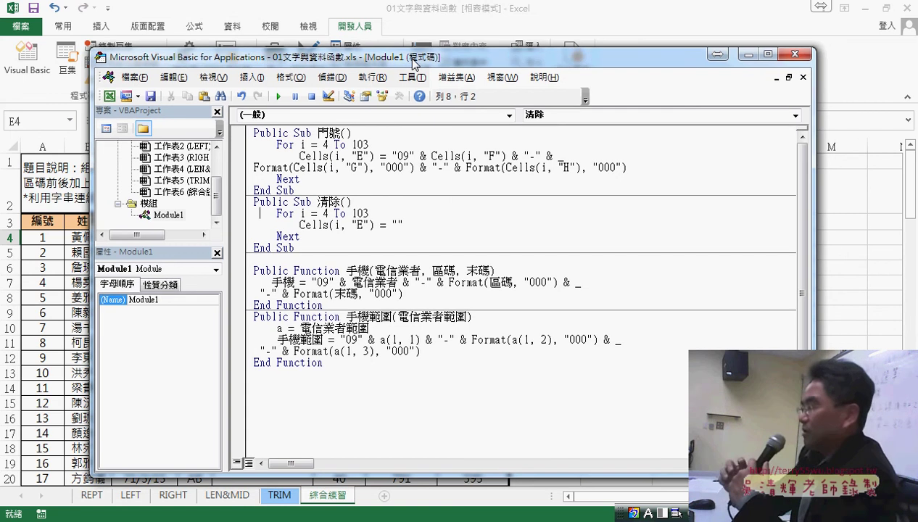